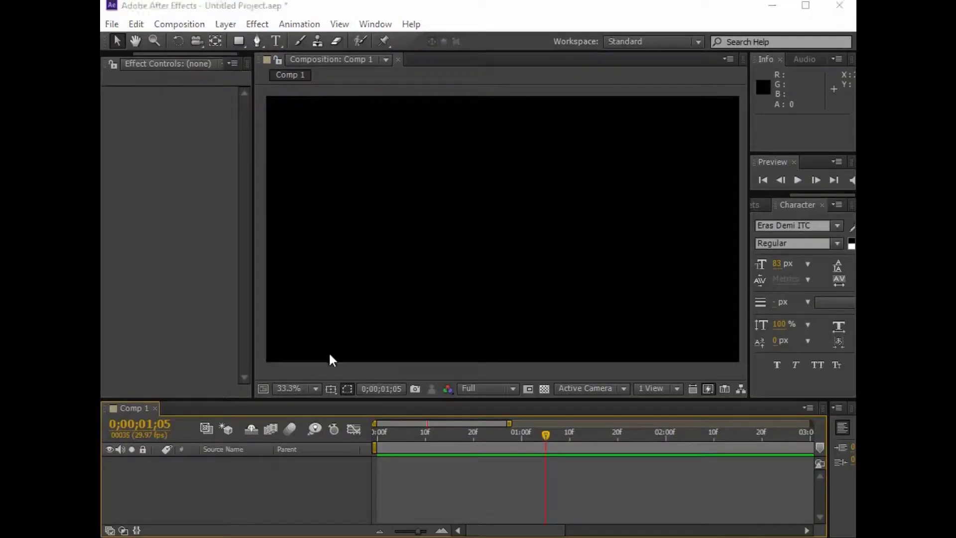
- Add a 1920×1080 dark gray solid layer that fills Comp 1 as the background
right_click(263, 486)
mouse_move(319, 339)
left_click(518, 367)
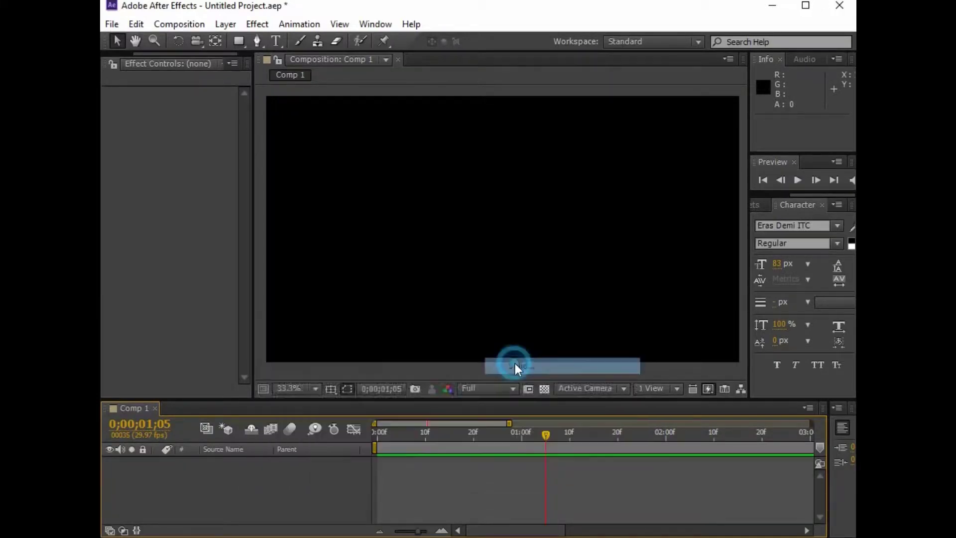
left_click(478, 370)
left_click_drag(496, 412, 489, 432)
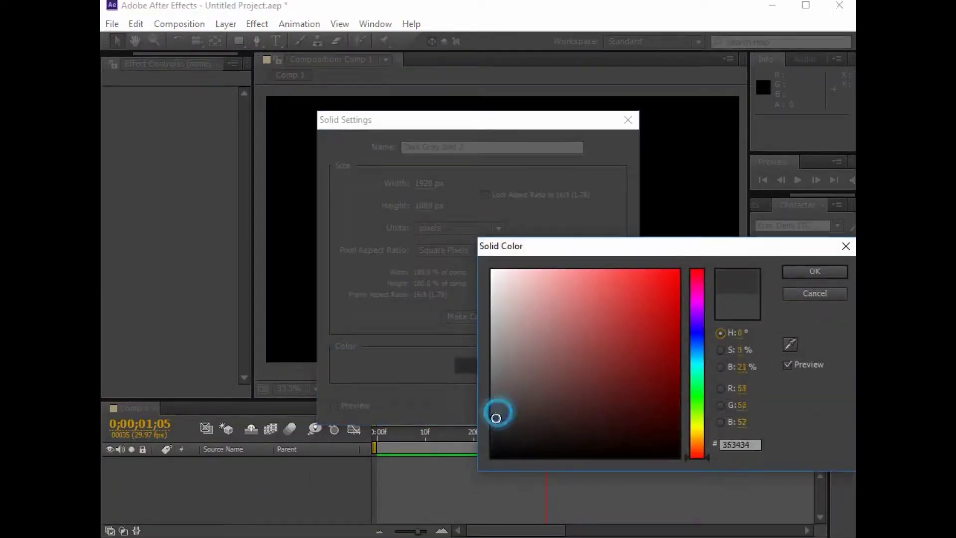
left_click(797, 271)
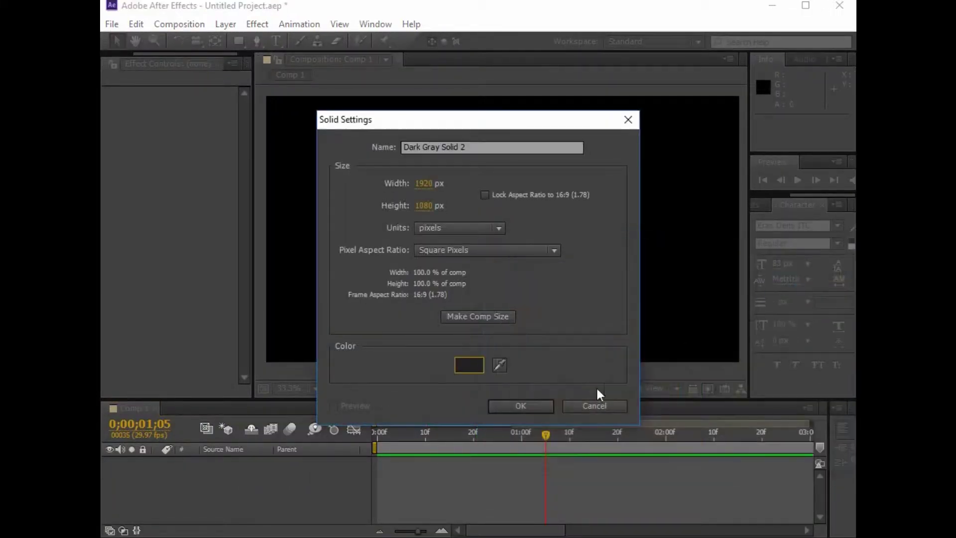
left_click(521, 406)
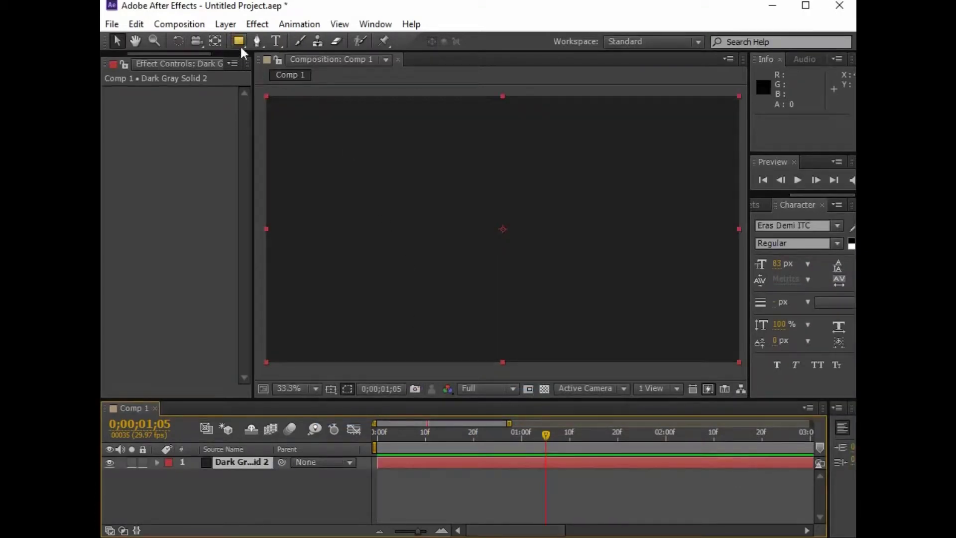
- Draw a long pink rectangle bar across the middle of the comp
left_click(239, 42)
left_click_drag(303, 228, 701, 249)
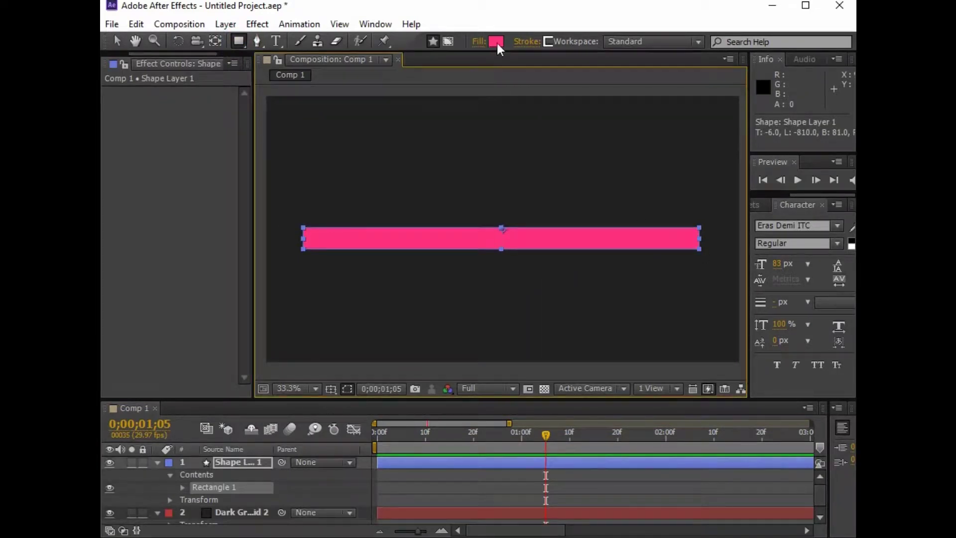
left_click(237, 463)
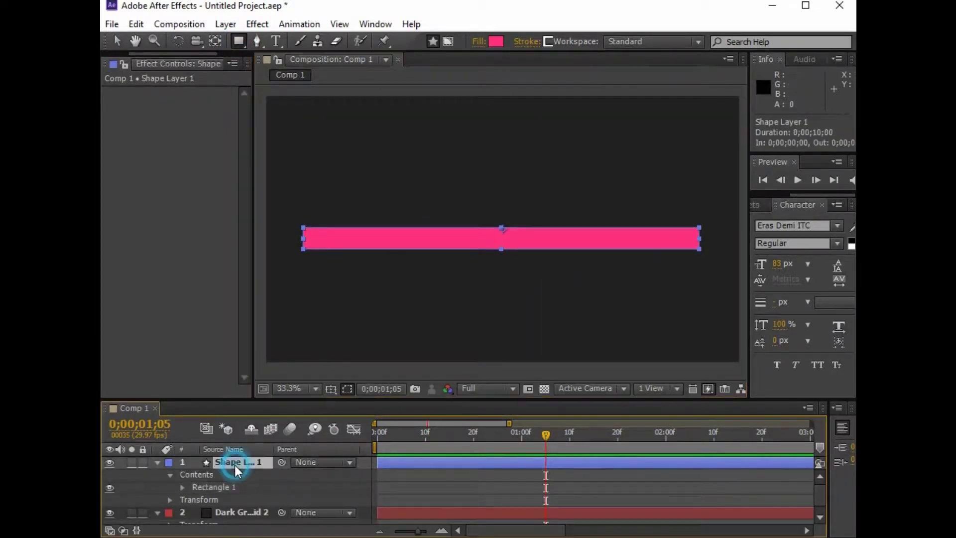
left_click(158, 462)
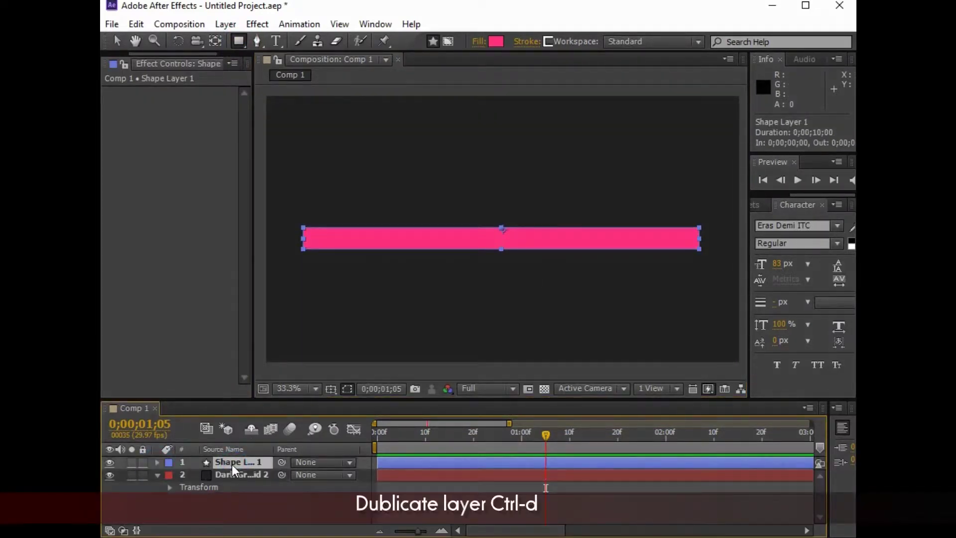
- Duplicate the bar, fill the copy white, and stack the pink layer above it
key("ctrl+d")
left_click(496, 41)
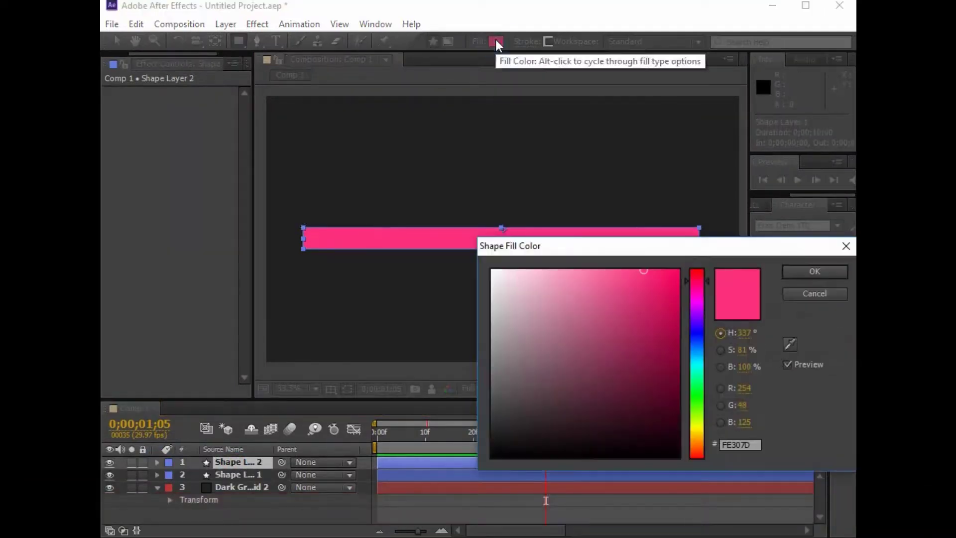
left_click_drag(508, 282, 487, 269)
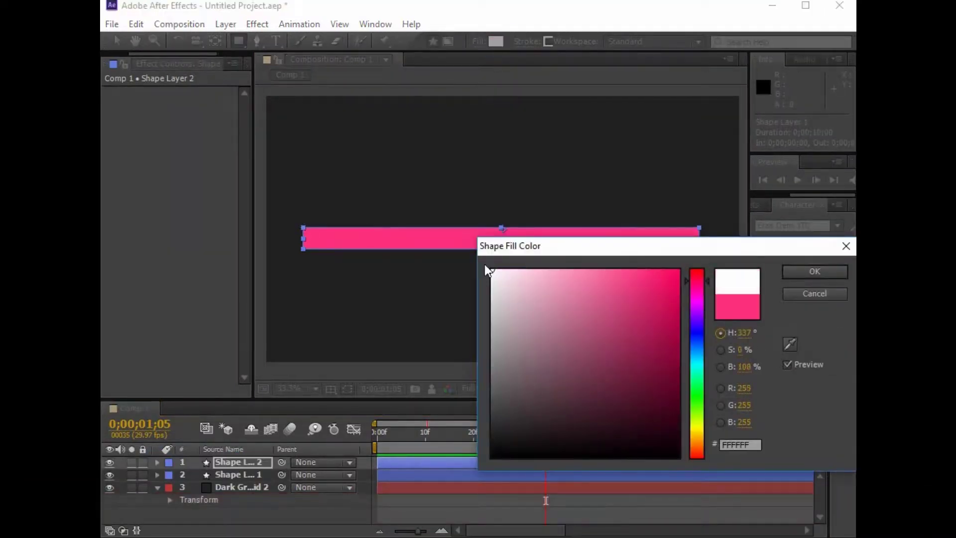
left_click(803, 273)
left_click(244, 475)
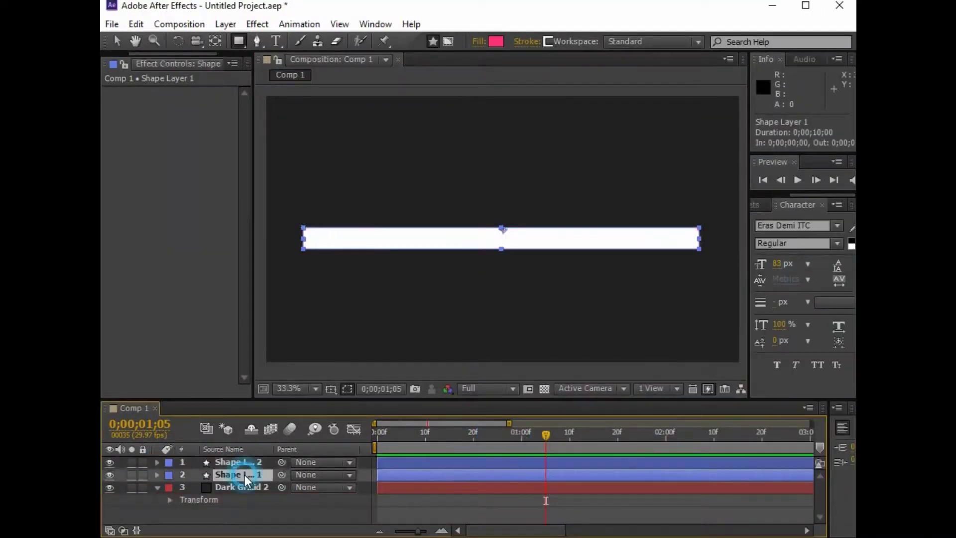
left_click_drag(248, 475, 246, 462)
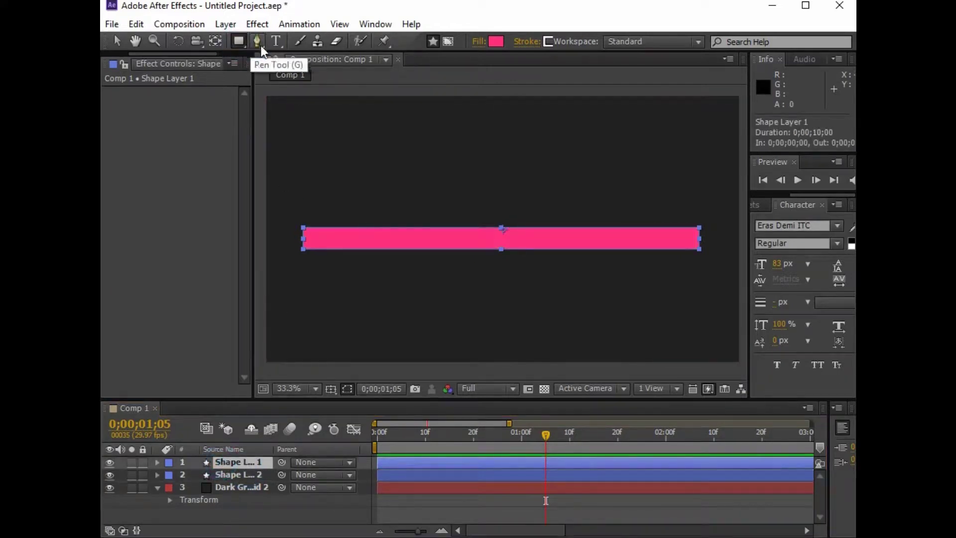
- Draw a thin mask at the pink bar's left end and set a Mask Path keyframe at 0s
left_click(451, 42)
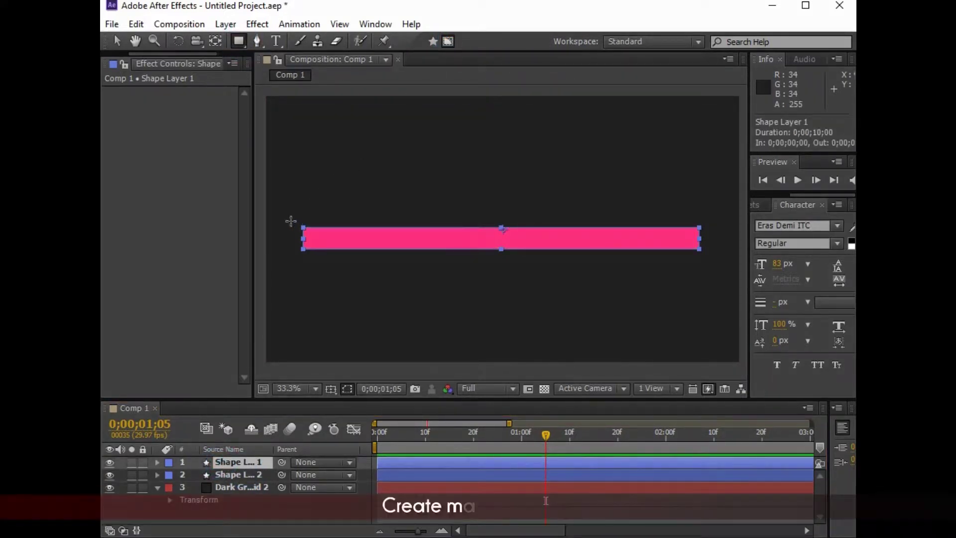
left_click_drag(286, 217, 299, 259)
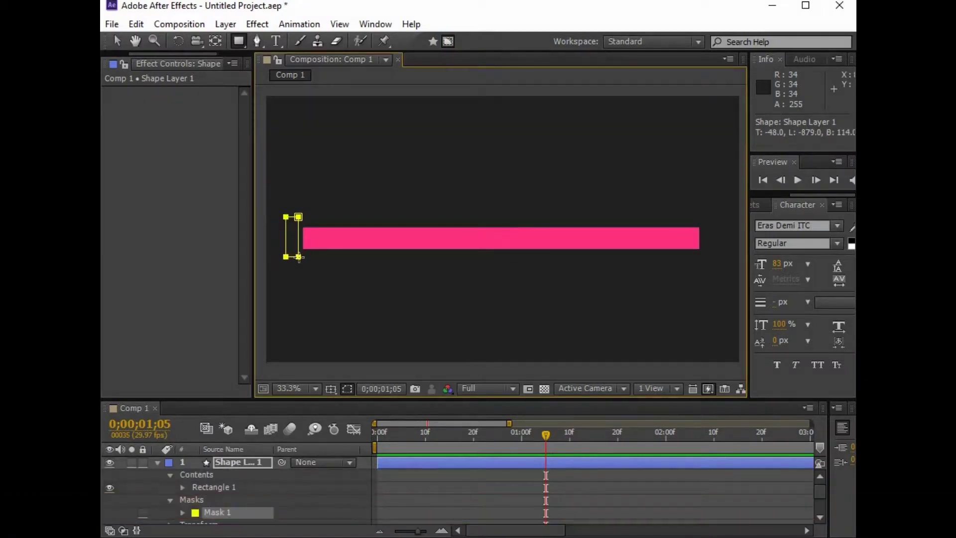
left_click_drag(546, 436, 380, 438)
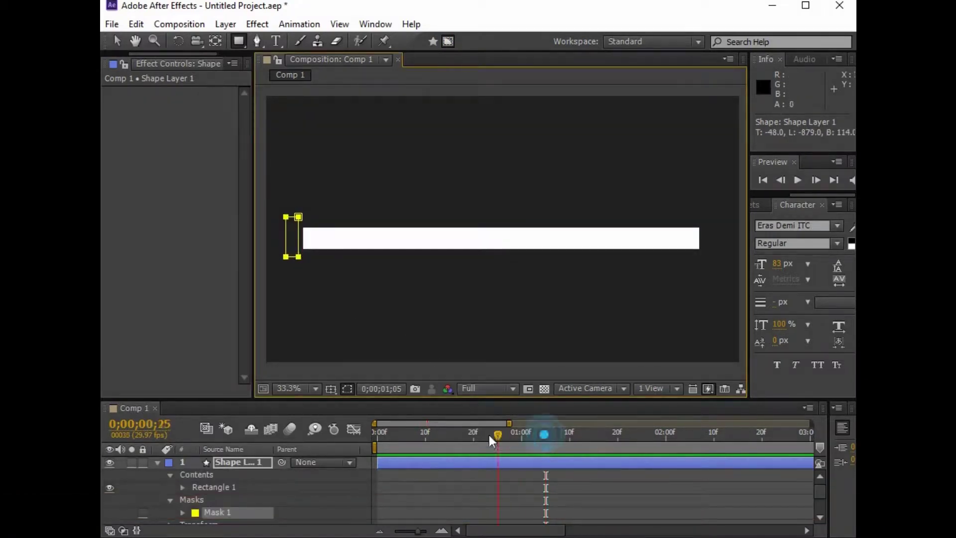
left_click(415, 531)
left_click_drag(415, 531, 409, 533)
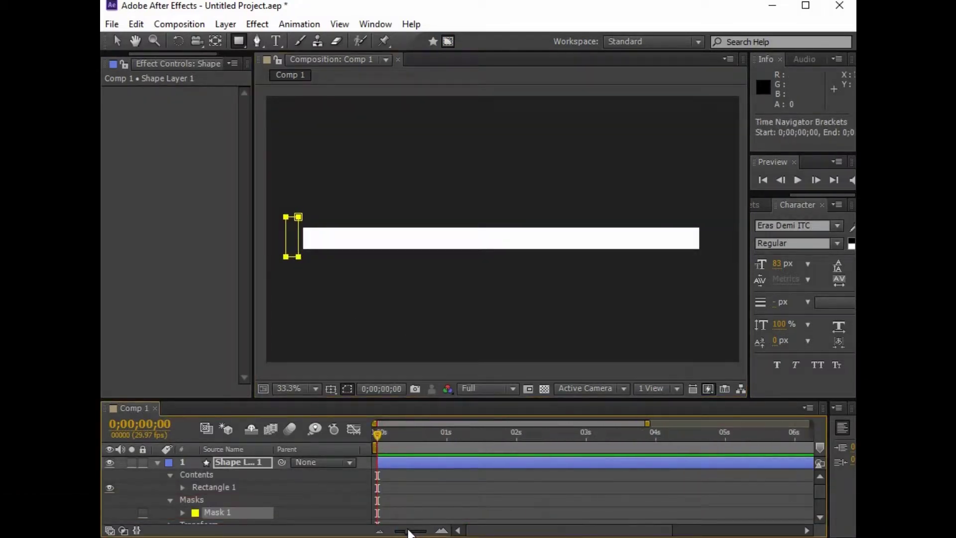
left_click(171, 500)
left_click(171, 500)
left_click(183, 512)
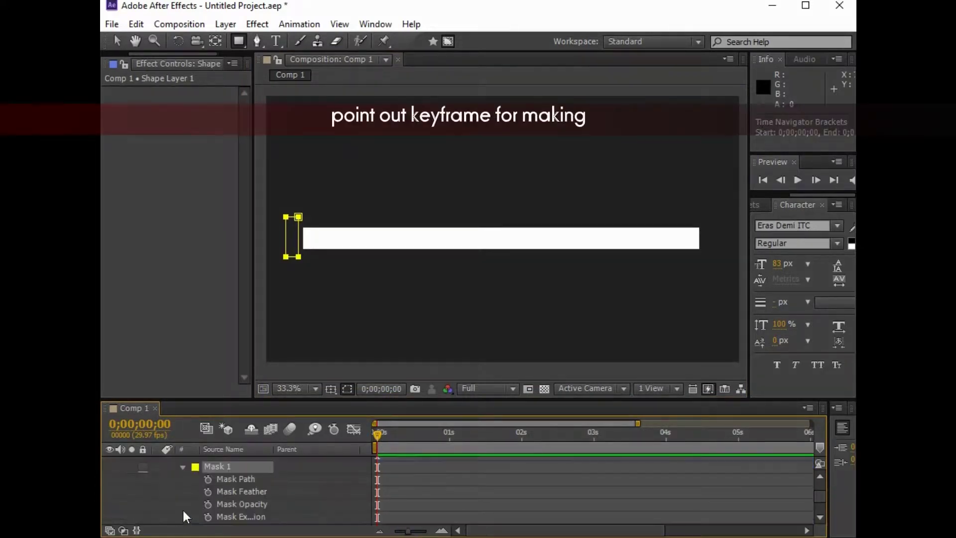
left_click(208, 479)
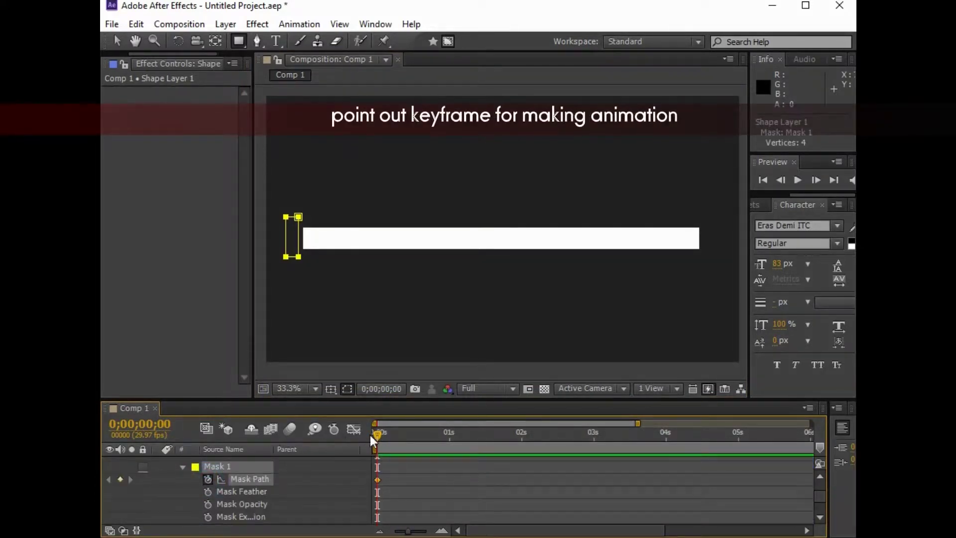
- At 1 second, stretch the mask's right edge across the whole bar
left_click_drag(370, 435, 445, 435)
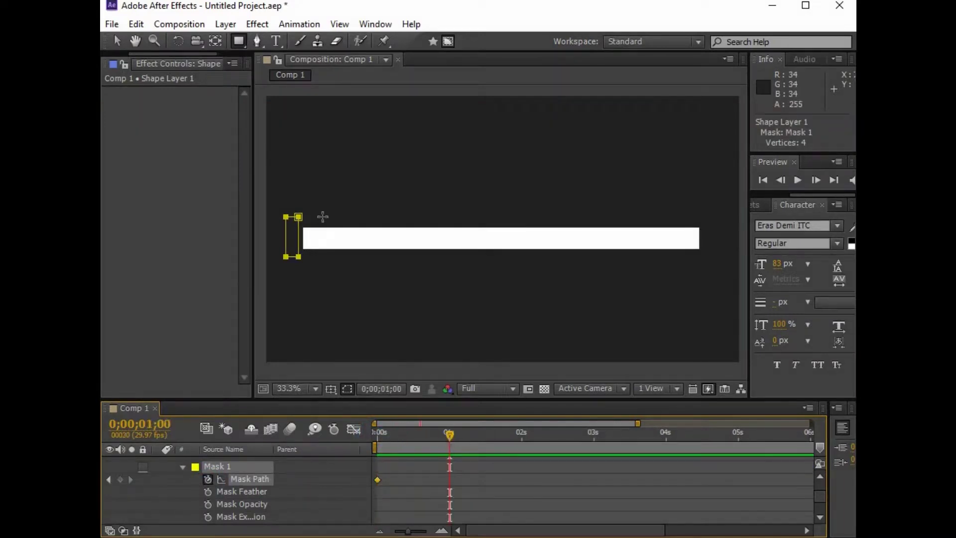
left_click(297, 216)
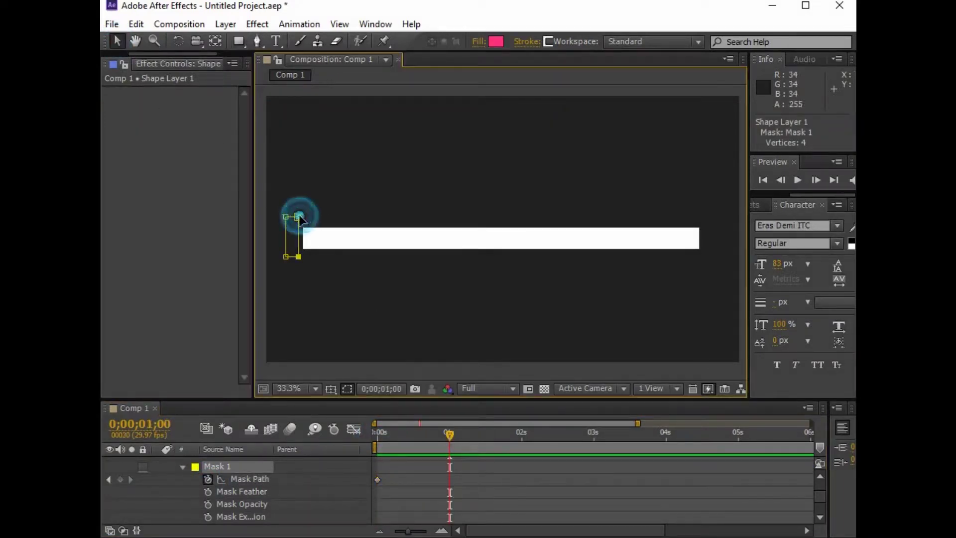
left_click_drag(299, 233, 705, 234)
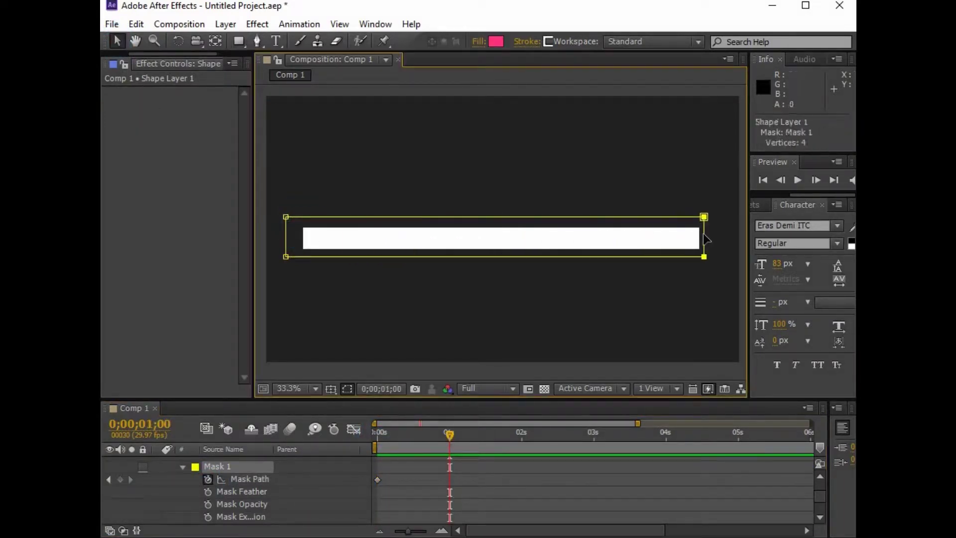
left_click_drag(450, 434, 378, 435)
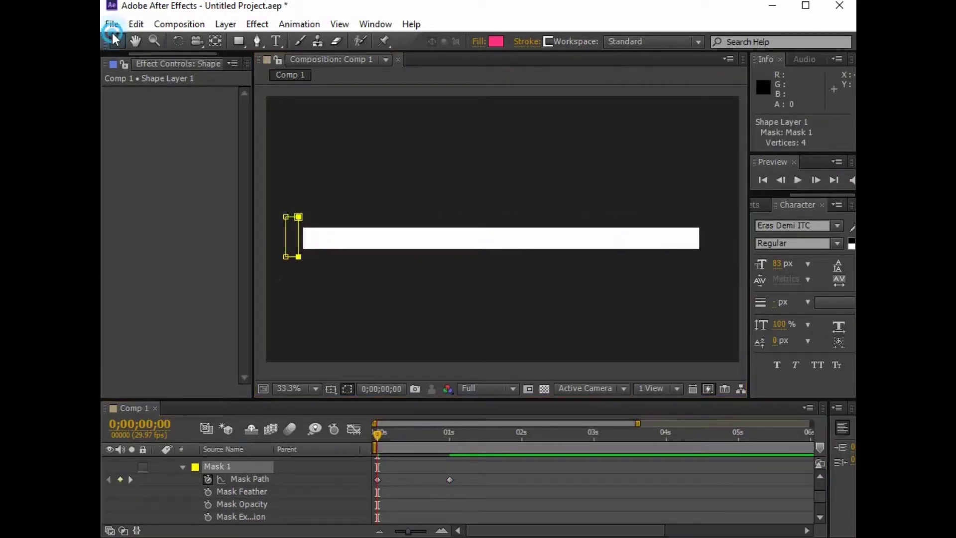
- Preview the fill, then apply Easy Ease to both Mask Path keyframes
left_click(319, 374)
key("space")
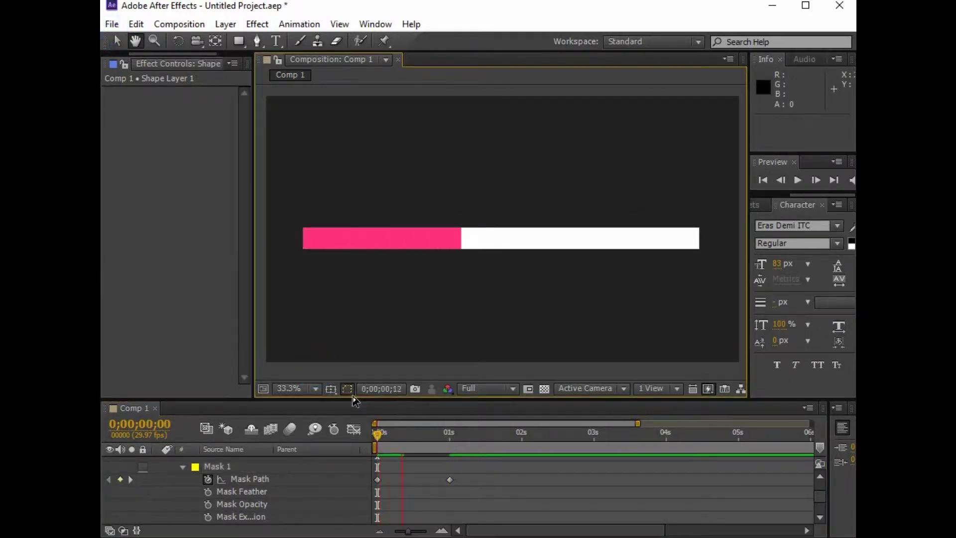
left_click_drag(458, 433, 374, 443)
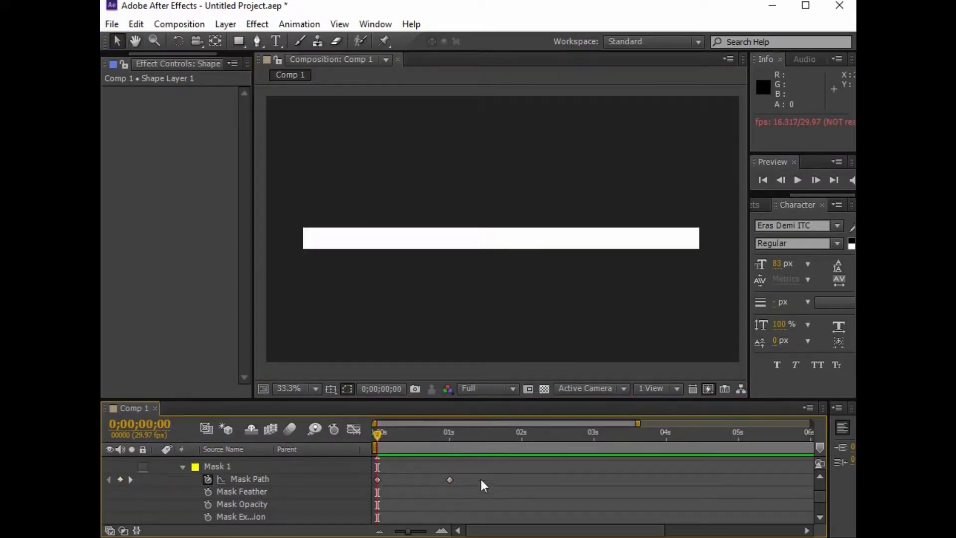
left_click(377, 480)
right_click(378, 479)
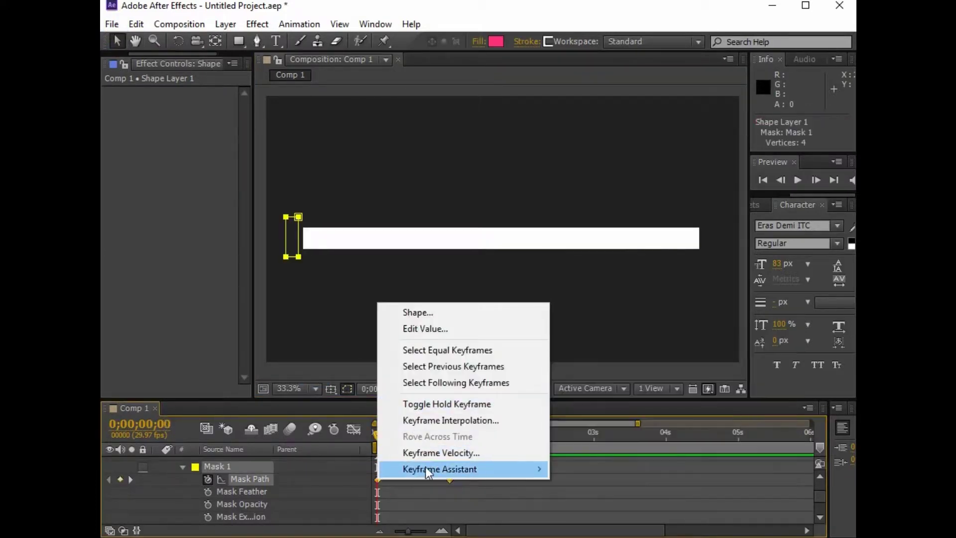
mouse_move(421, 473)
left_click(598, 369)
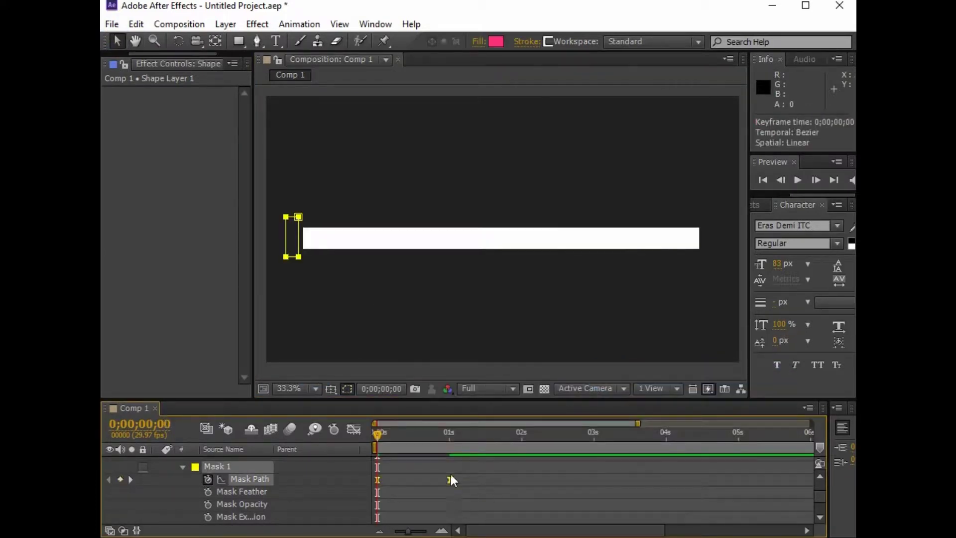
- Lengthen the incoming influence handle in the Graph Editor for smoother easing, then preview
left_click(354, 430)
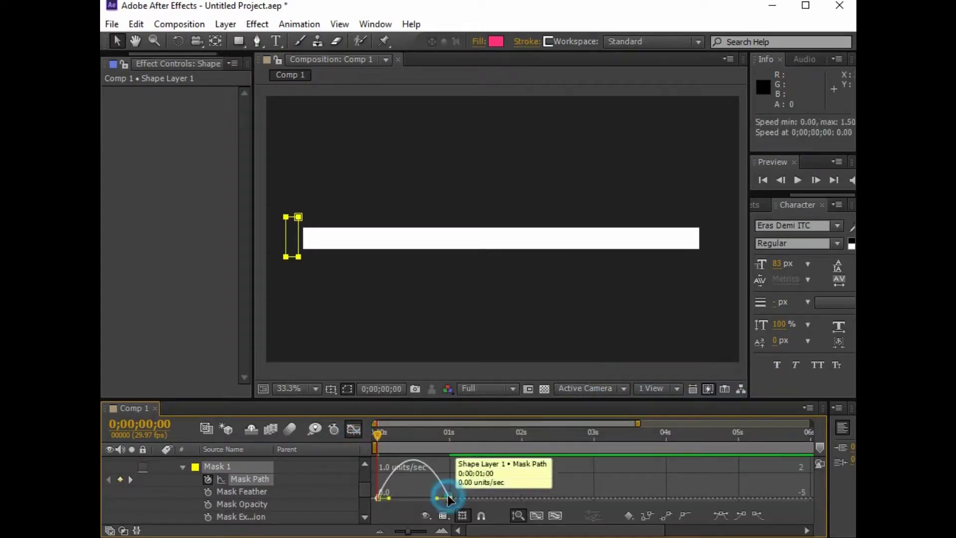
left_click_drag(439, 498, 415, 497)
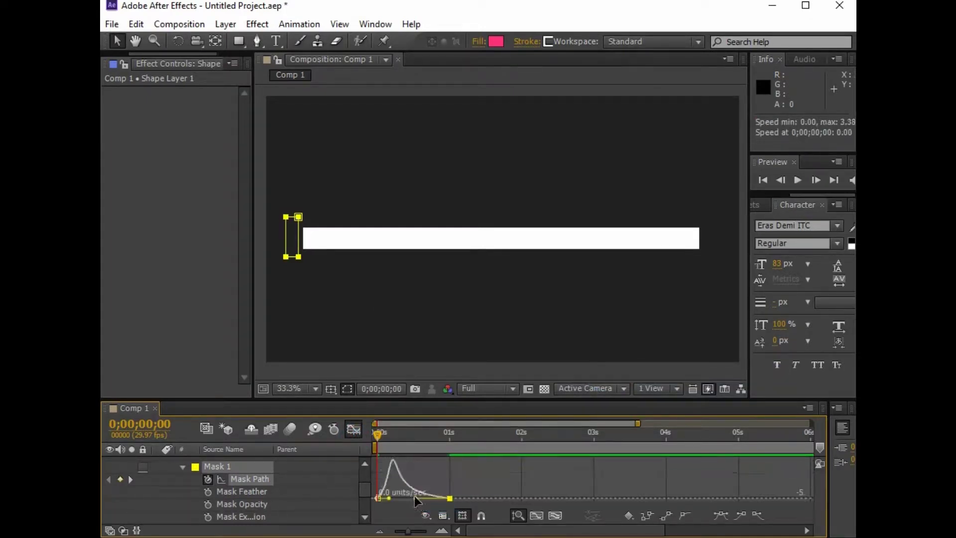
left_click(354, 429)
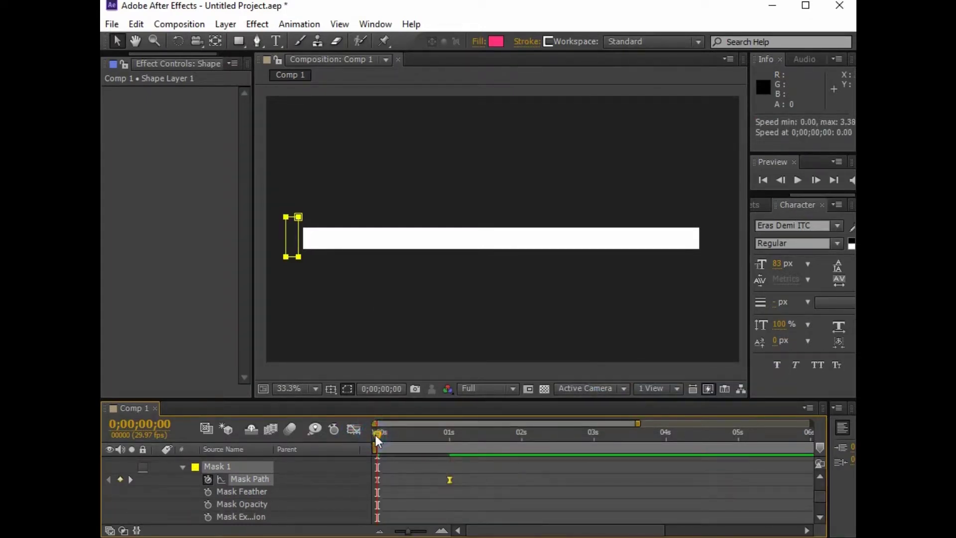
key("space")
left_click(366, 327)
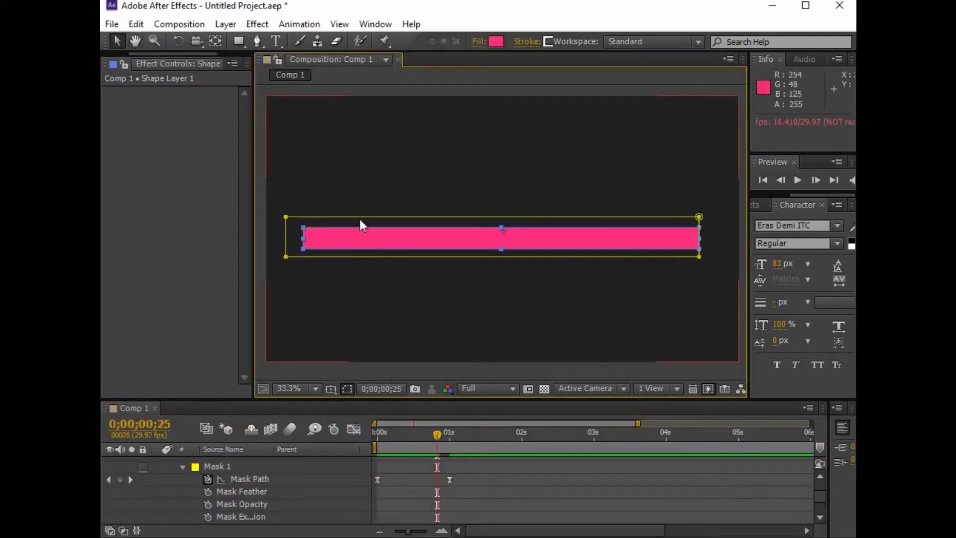
- Create a new text layer in Comp 1
left_click(258, 42)
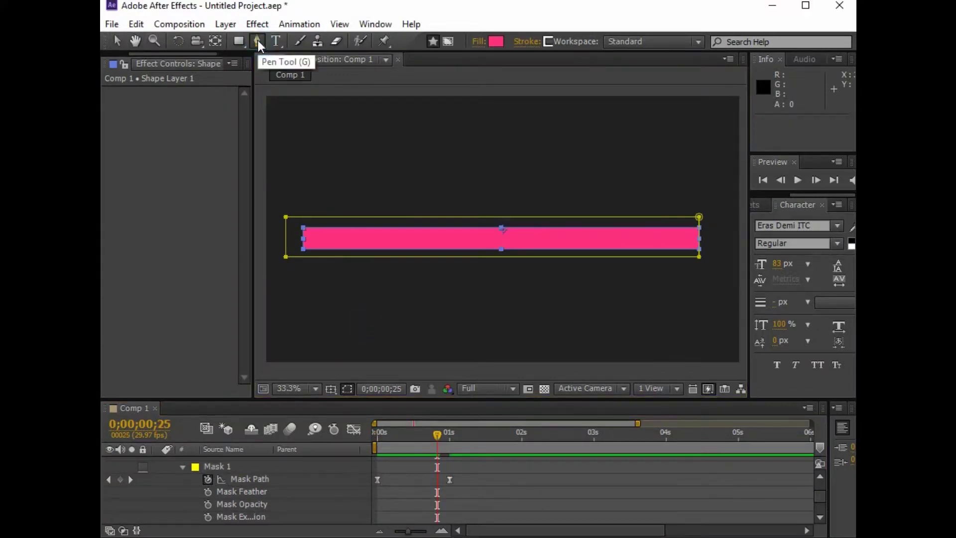
scroll(214, 480, "up", 4)
left_click(157, 462)
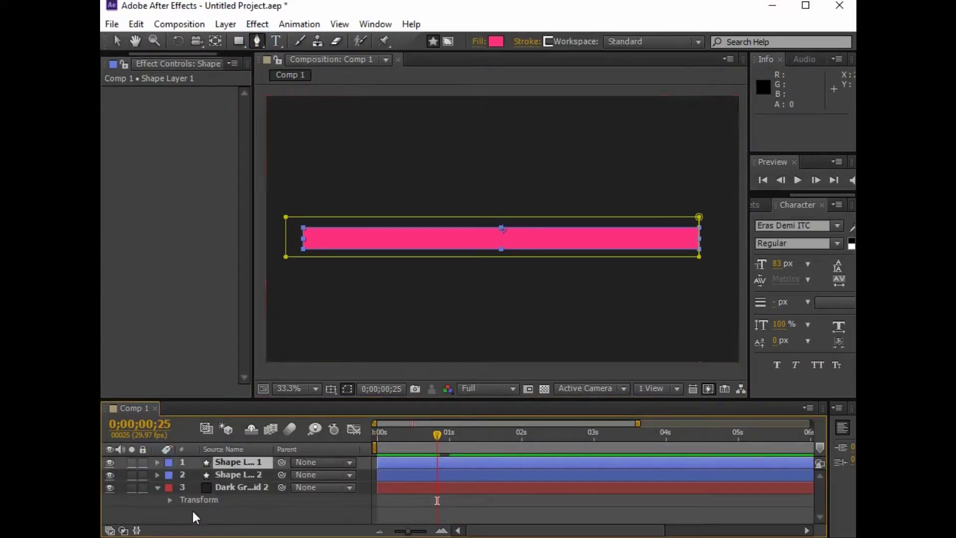
right_click(181, 482)
mouse_move(393, 333)
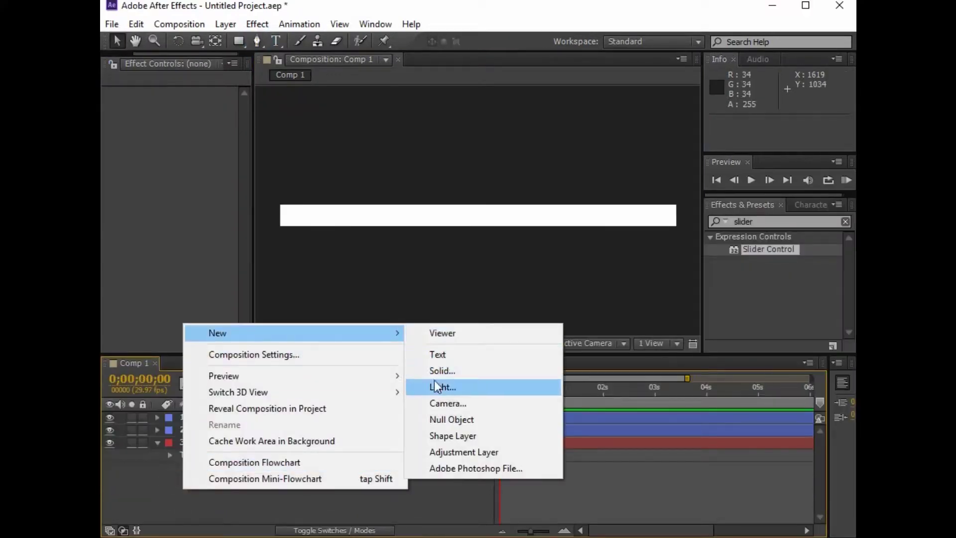
left_click(441, 355)
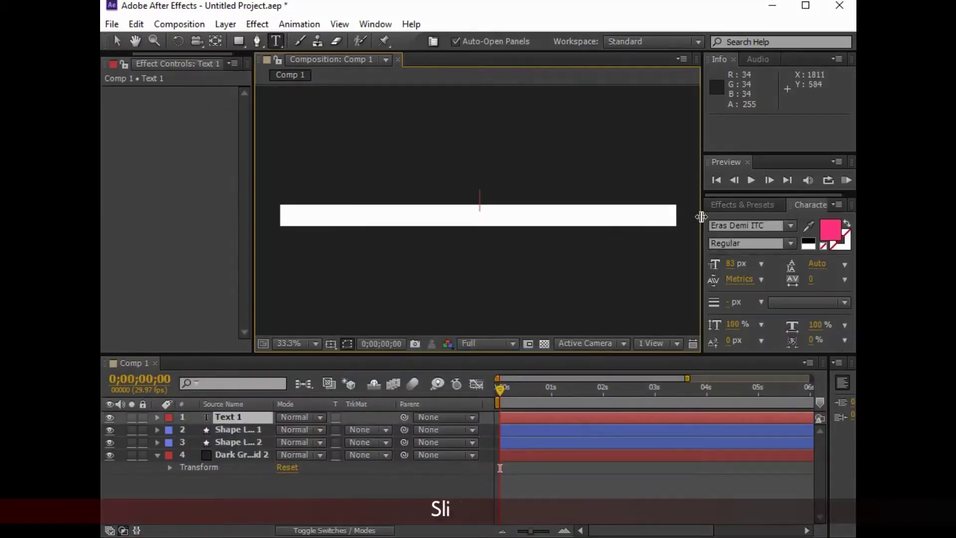
- Apply a Slider Control effect to the text layer and reveal its Source Text and Slider properties
left_click(742, 204)
left_click_drag(747, 249, 227, 420)
left_click(157, 418)
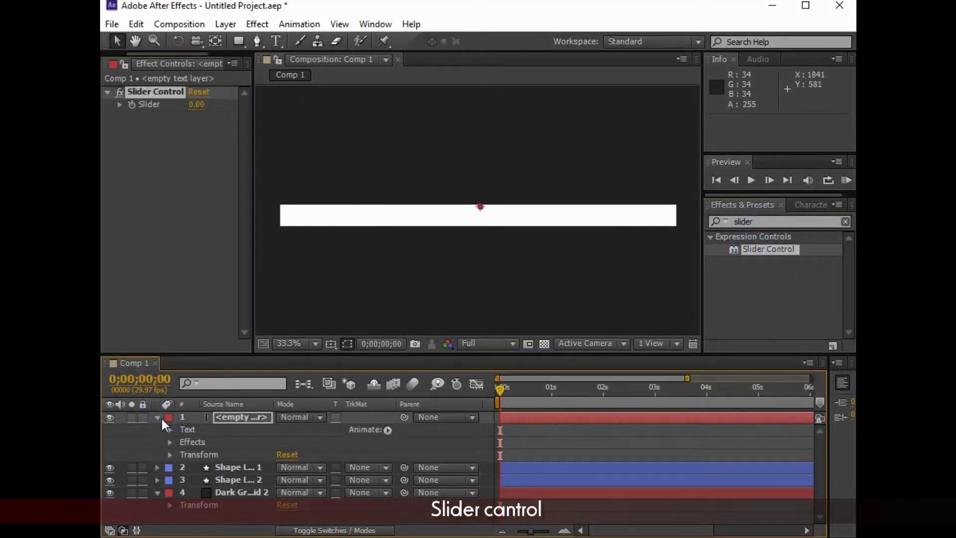
left_click(169, 429)
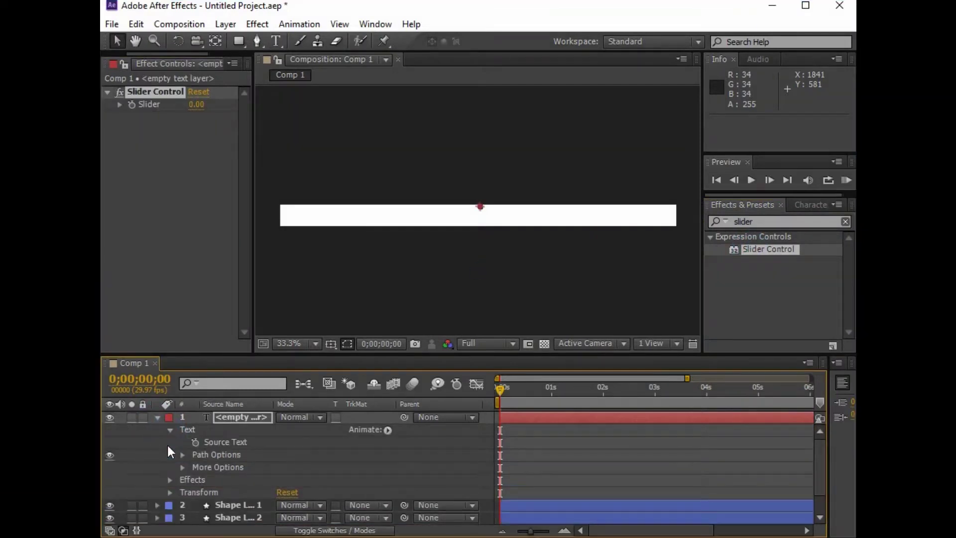
left_click(170, 480)
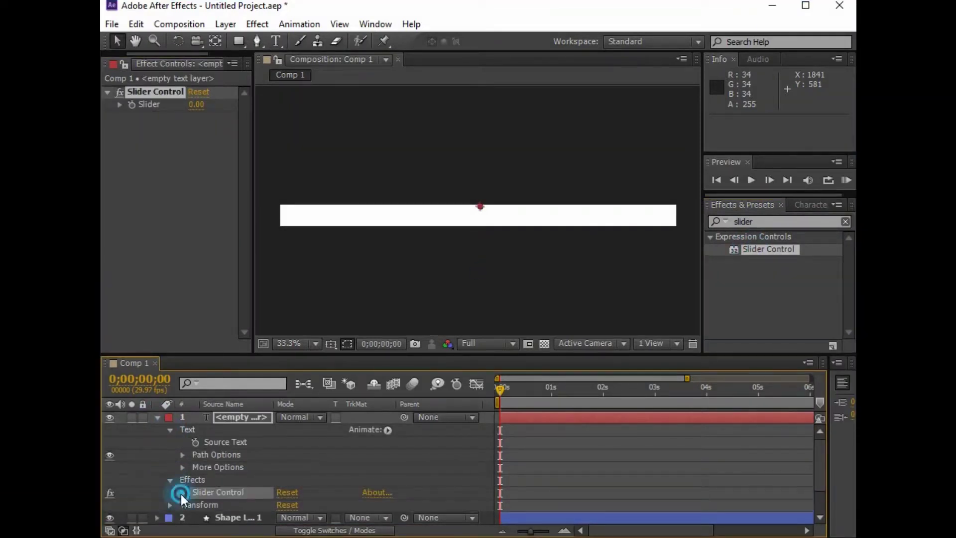
left_click(181, 493)
- Drive Source Text with Math.round(effect("Slider Control")("Slider")) so it shows 0
left_click(195, 443, "alt")
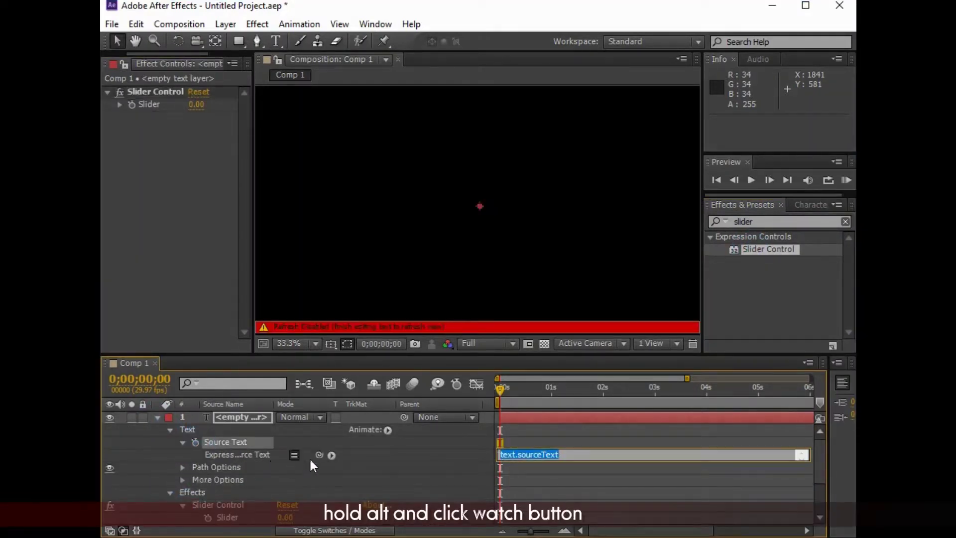
left_click(308, 465)
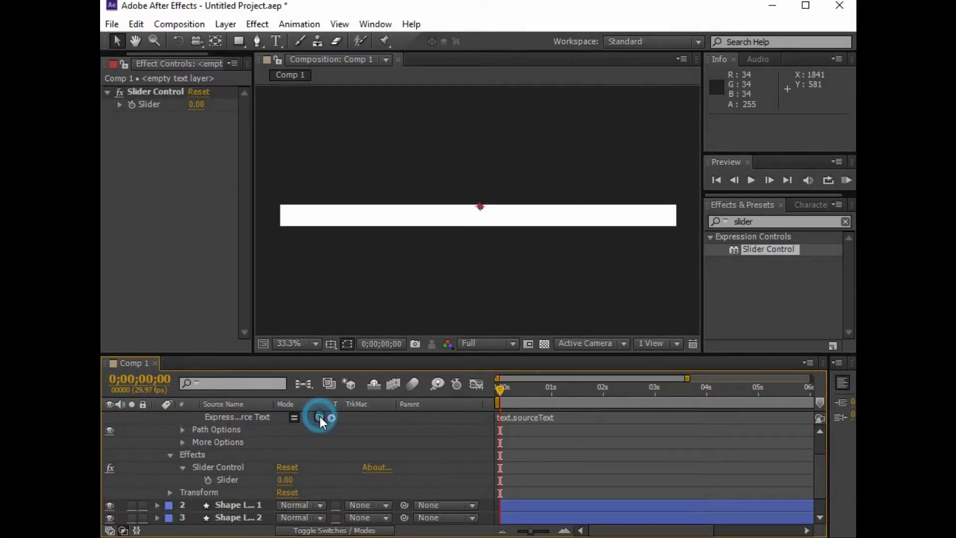
left_click_drag(319, 441, 230, 507)
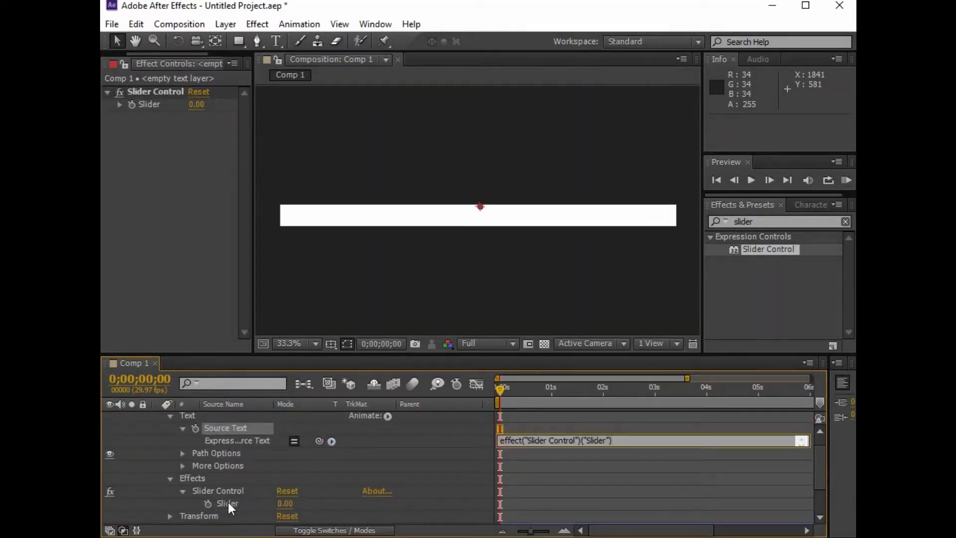
left_click(500, 440)
type("M")
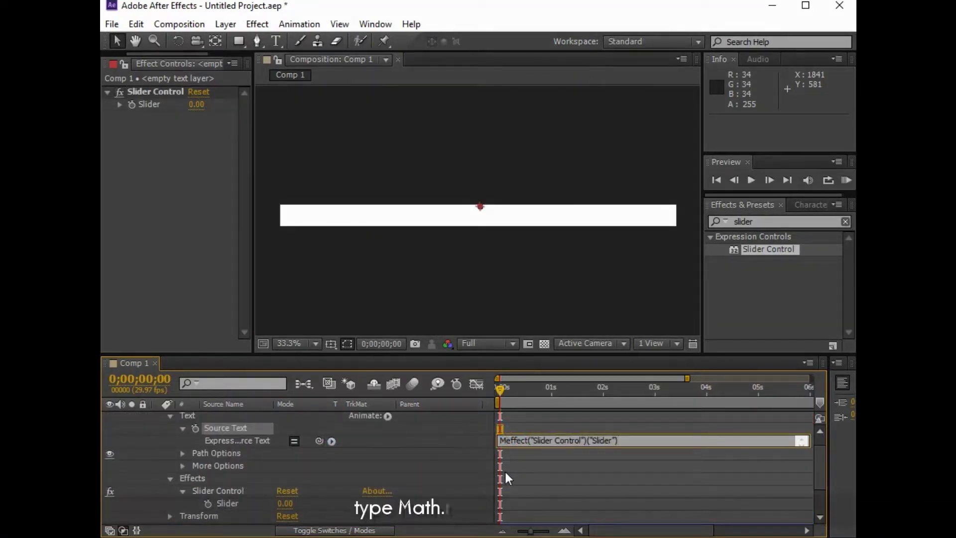
type("ath.")
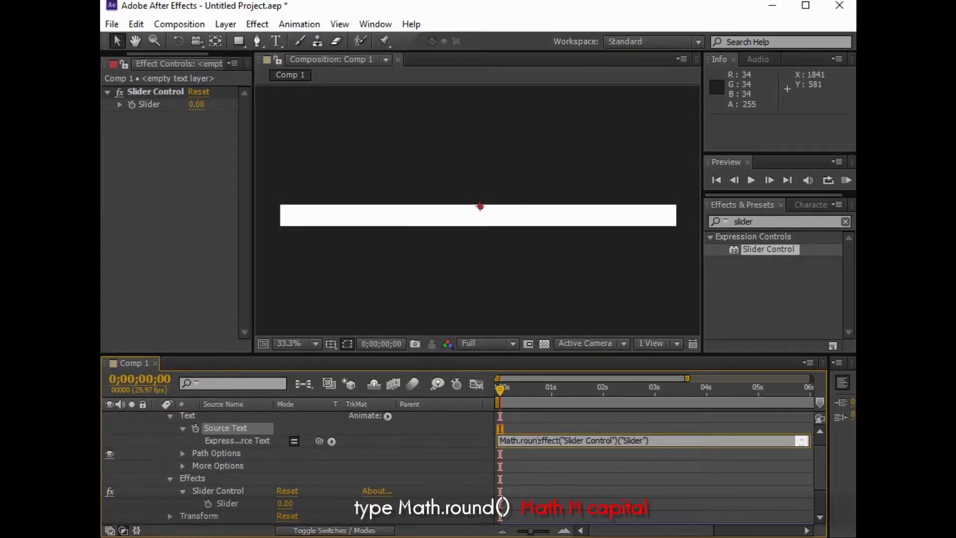
type("round(")
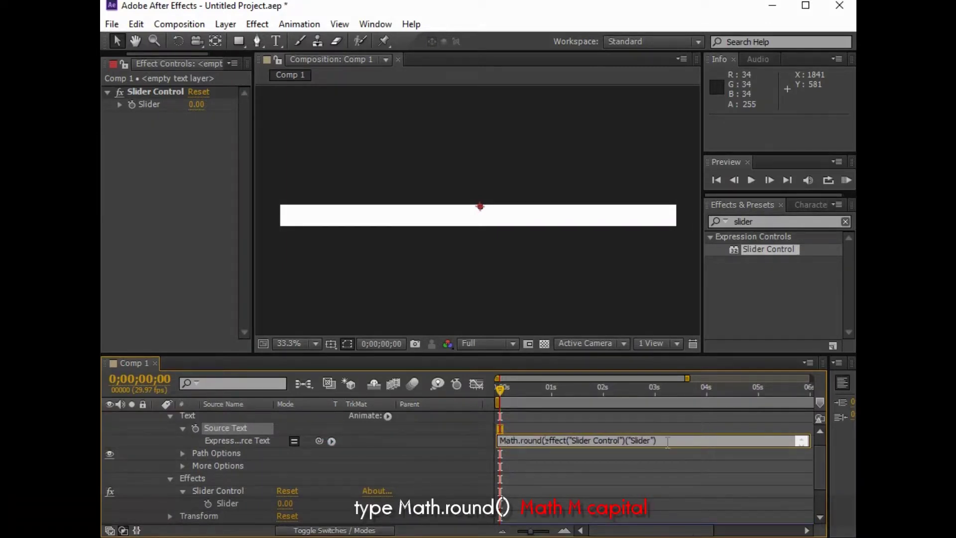
type(")")
left_click(645, 459)
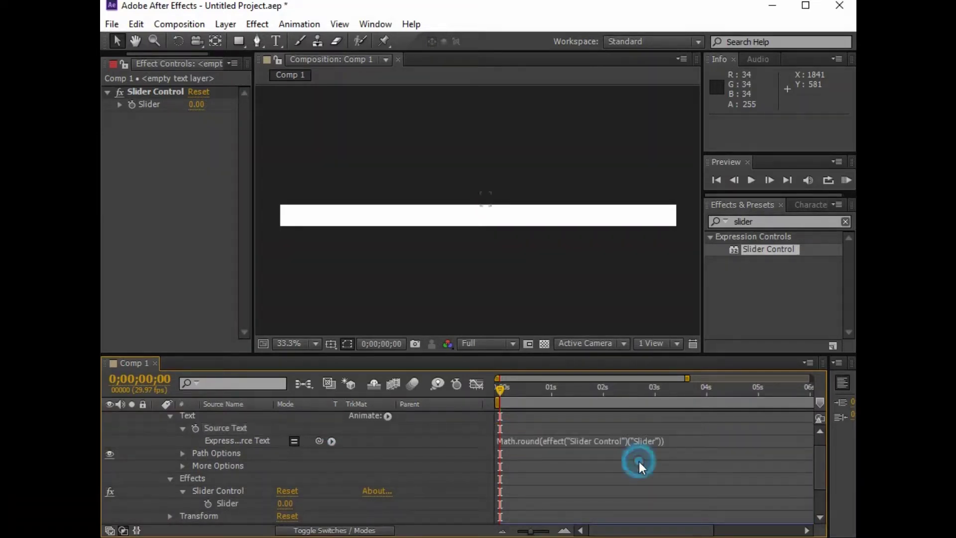
key("space")
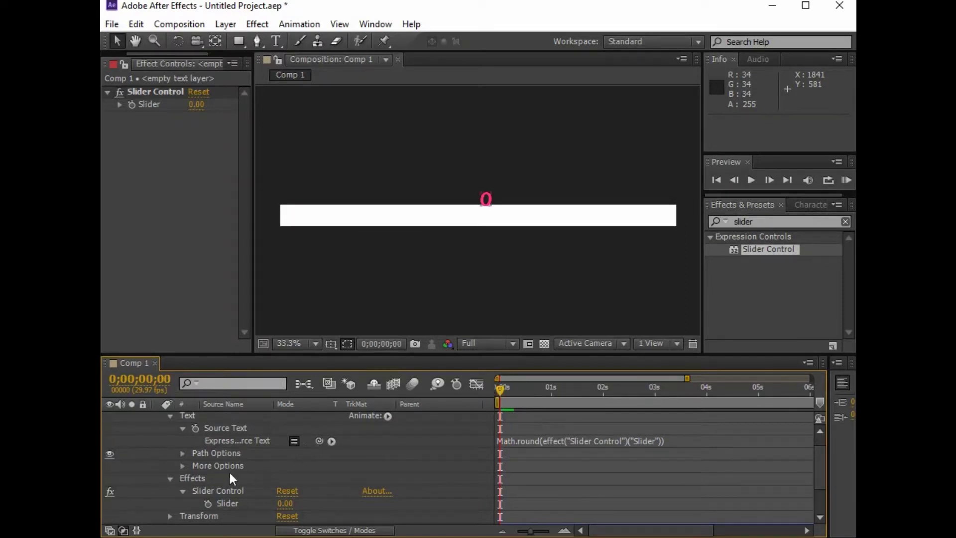
- Keyframe the Slider at 0 at 0s and 100 at 0;00;00;25
left_click(208, 503)
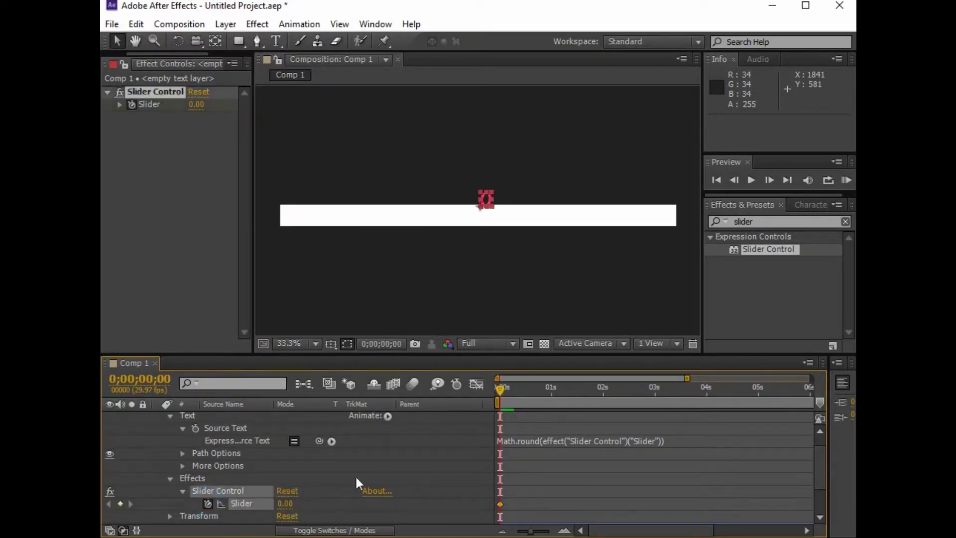
left_click_drag(502, 393, 581, 397)
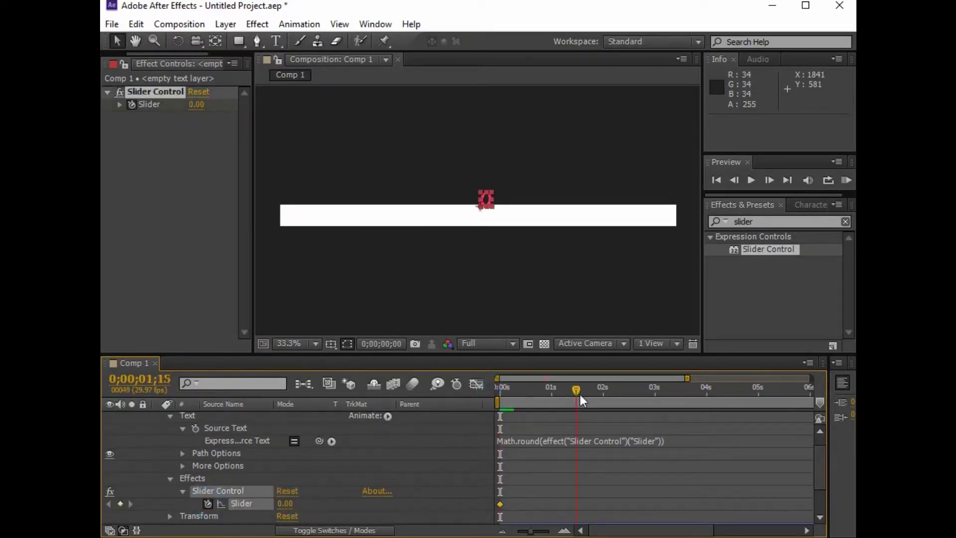
left_click(551, 391)
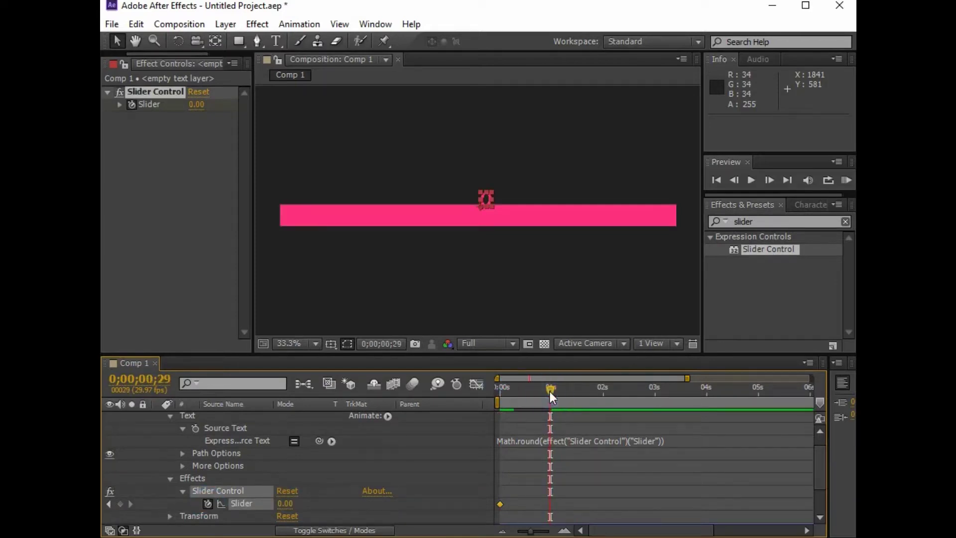
left_click_drag(550, 397, 534, 399)
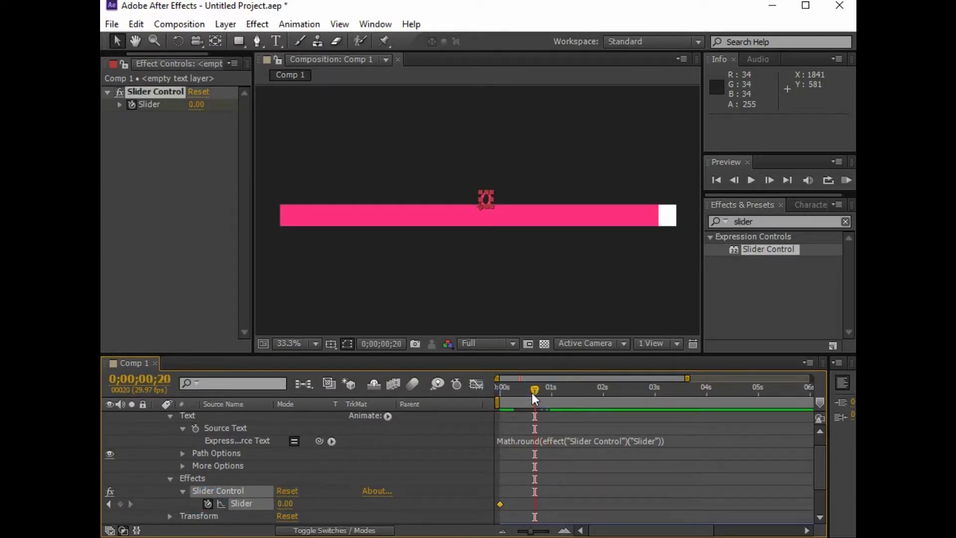
key("Page_Down")
key("Page_Down")
key("Page_Down")
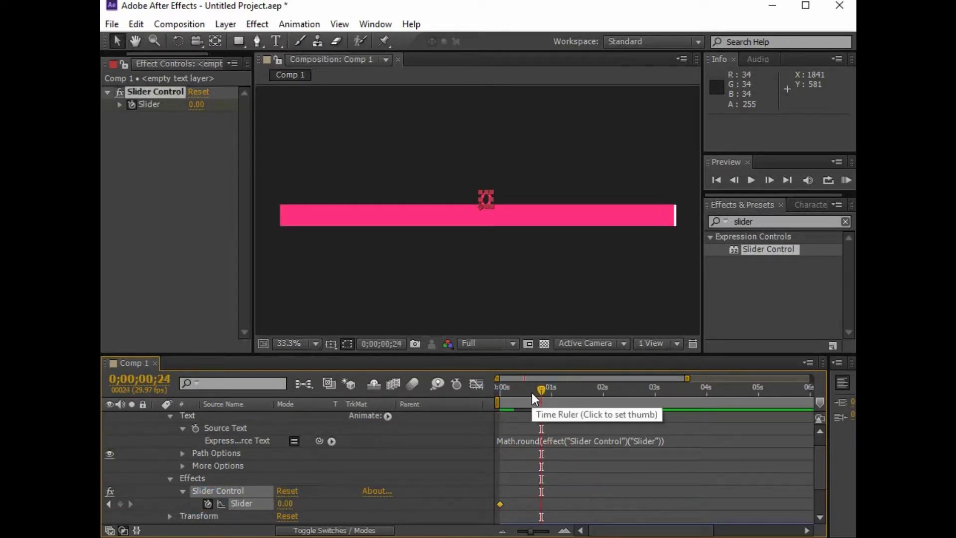
key("Page_Down")
left_click(287, 504)
type("100")
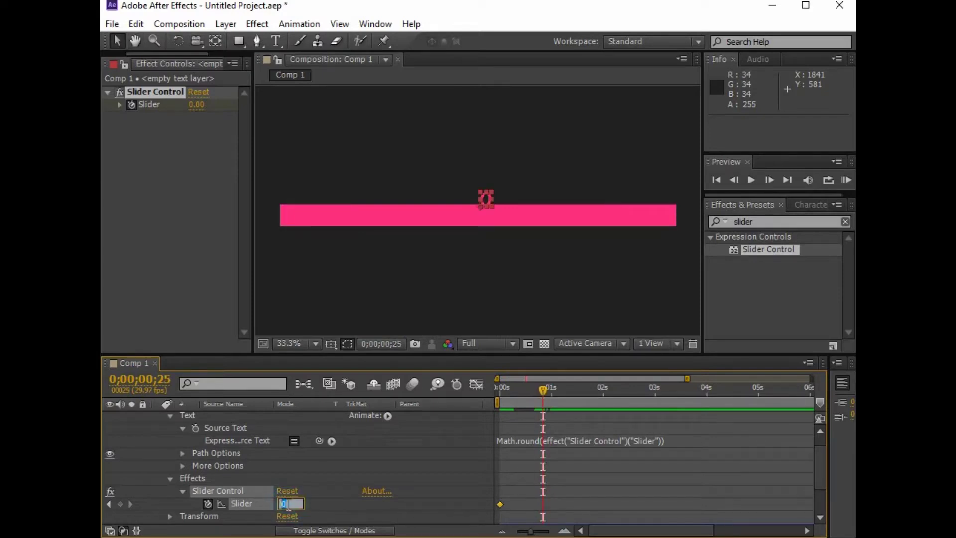
left_click(585, 507)
left_click_drag(543, 389, 483, 393)
- Apply Easy Ease to both Slider keyframes and preview the counter counting up
key("space")
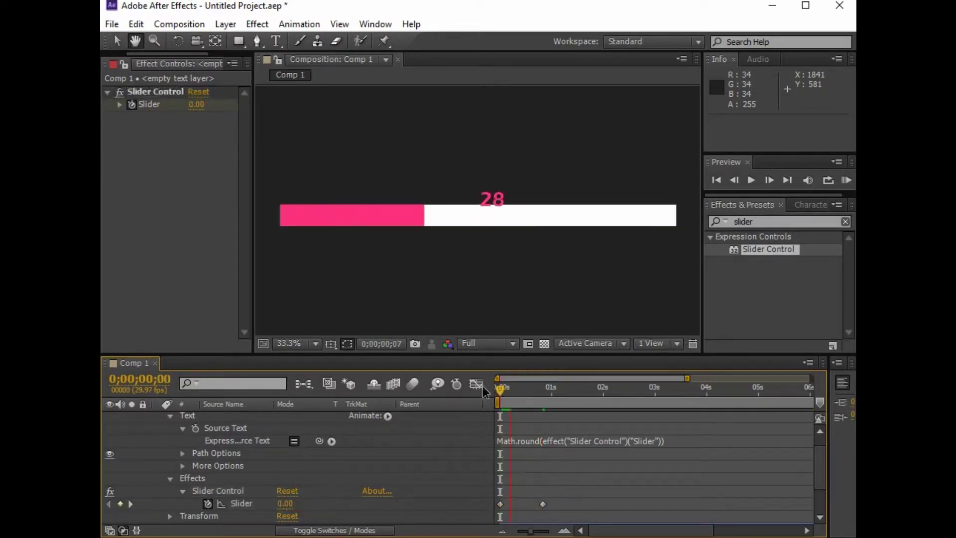
key("space")
left_click_drag(560, 496, 498, 516)
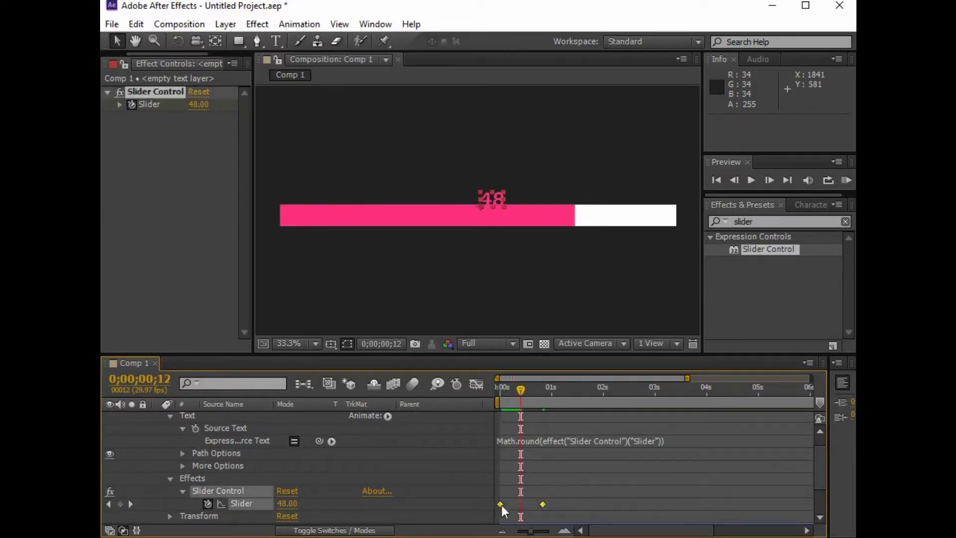
right_click(501, 505)
mouse_move(576, 493)
left_click(409, 398)
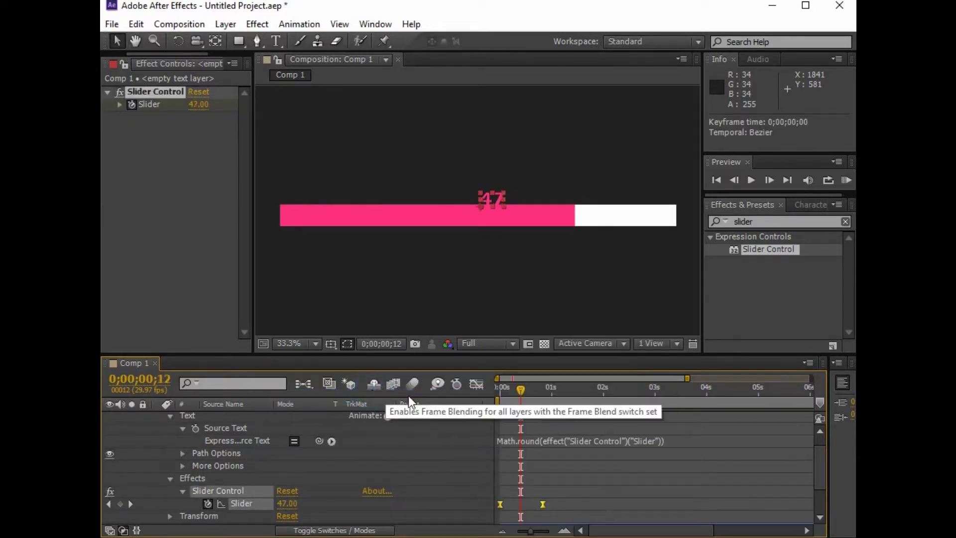
left_click_drag(521, 390, 498, 394)
key("space")
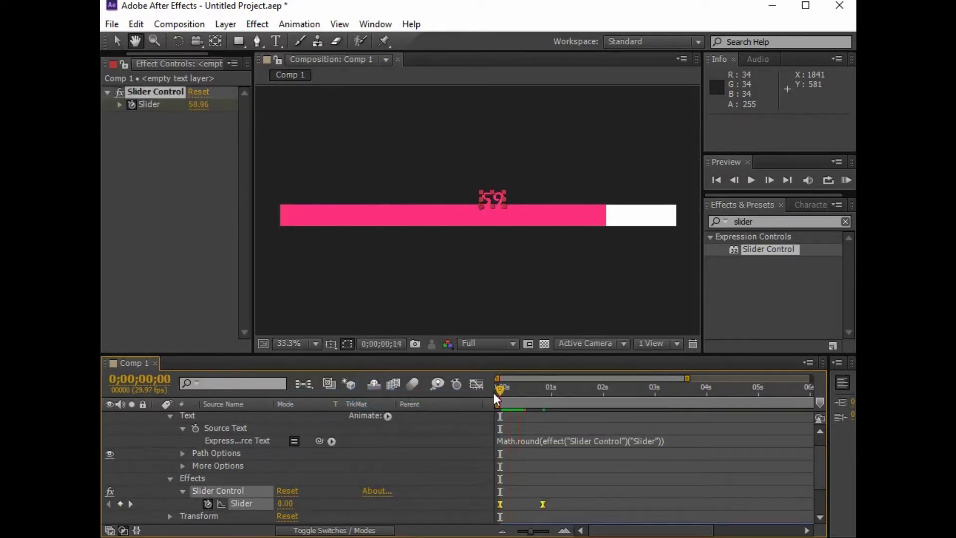
key("space")
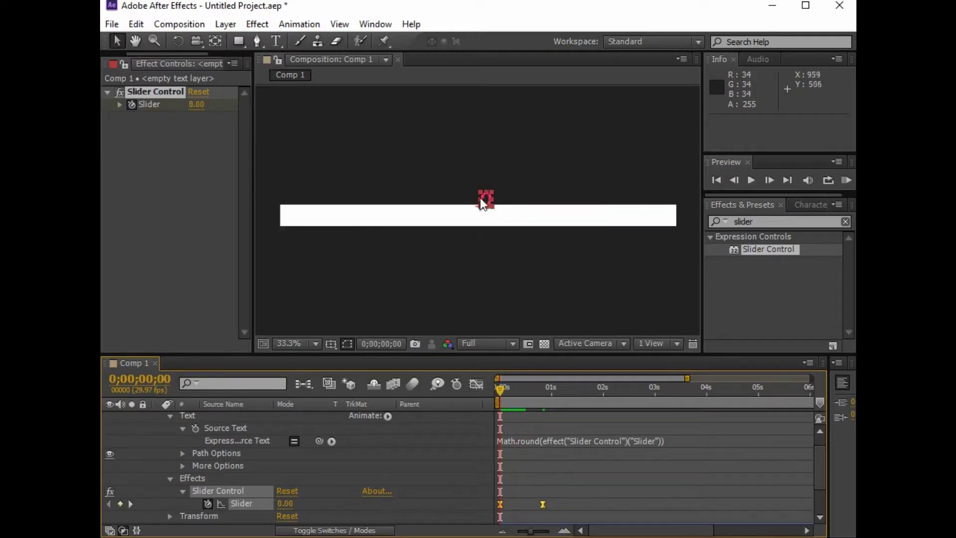
- Drag the counter left above the bar's left end and preview it reaching 100
mouse_move(488, 203)
left_mouse_down()
mouse_move(294, 197)
mouse_move(387, 197)
left_mouse_up()
left_click(384, 263)
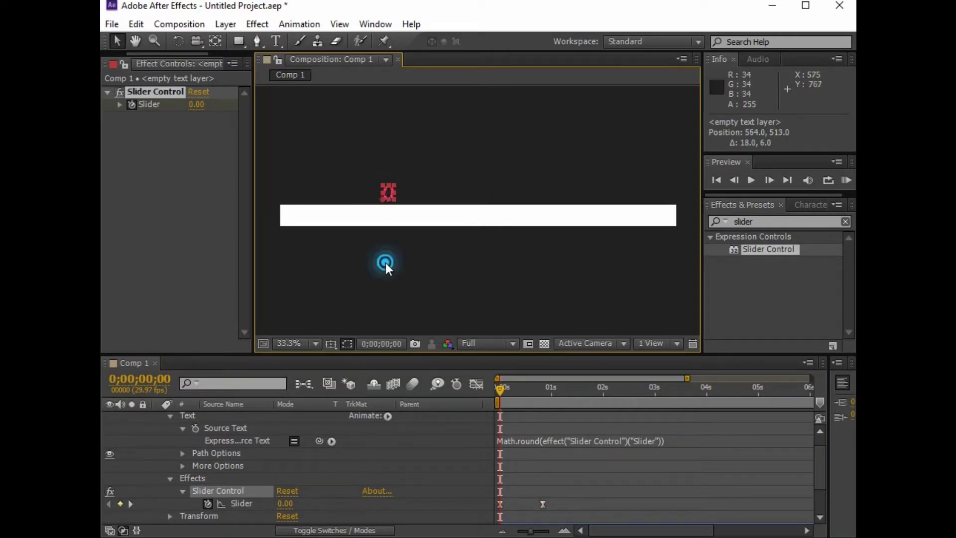
left_click(500, 393)
key("space")
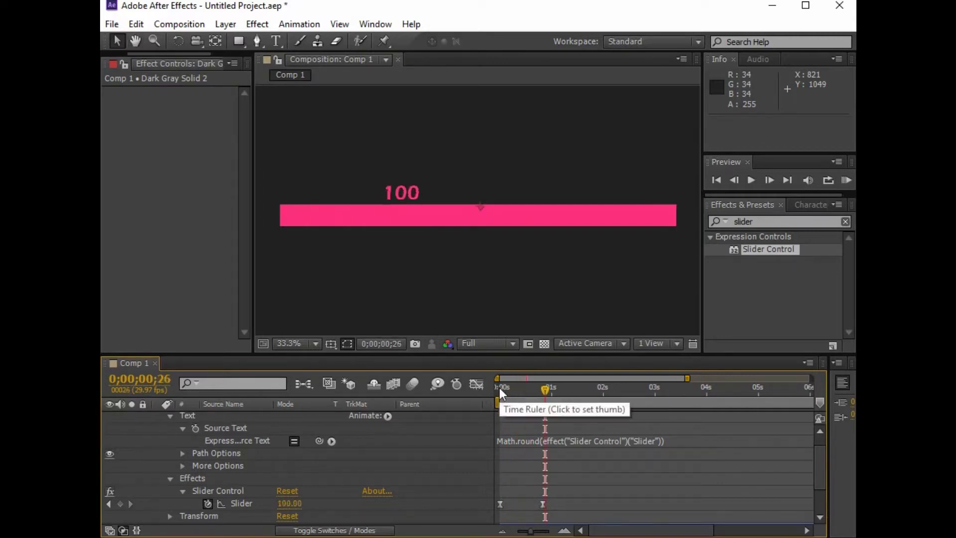
scroll(194, 448, "up", 1)
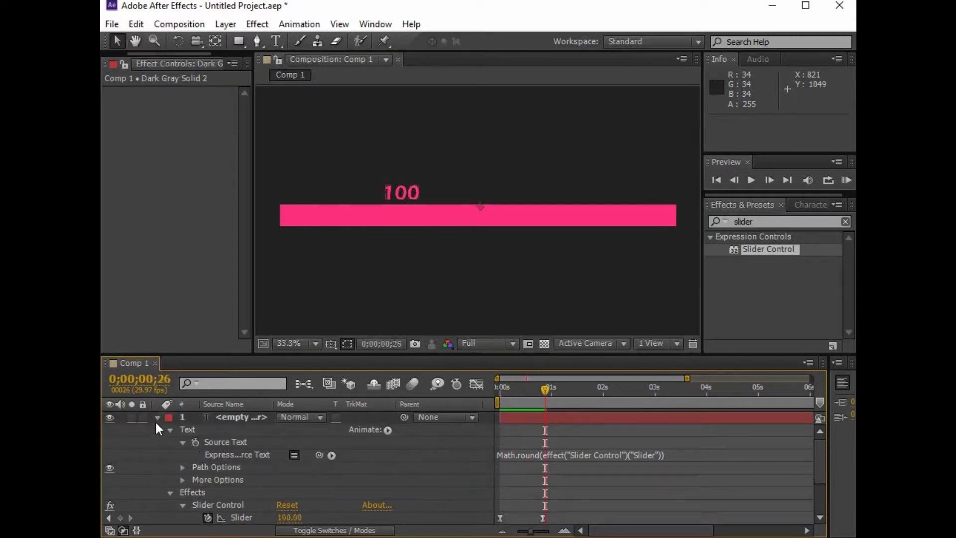
left_click(158, 419)
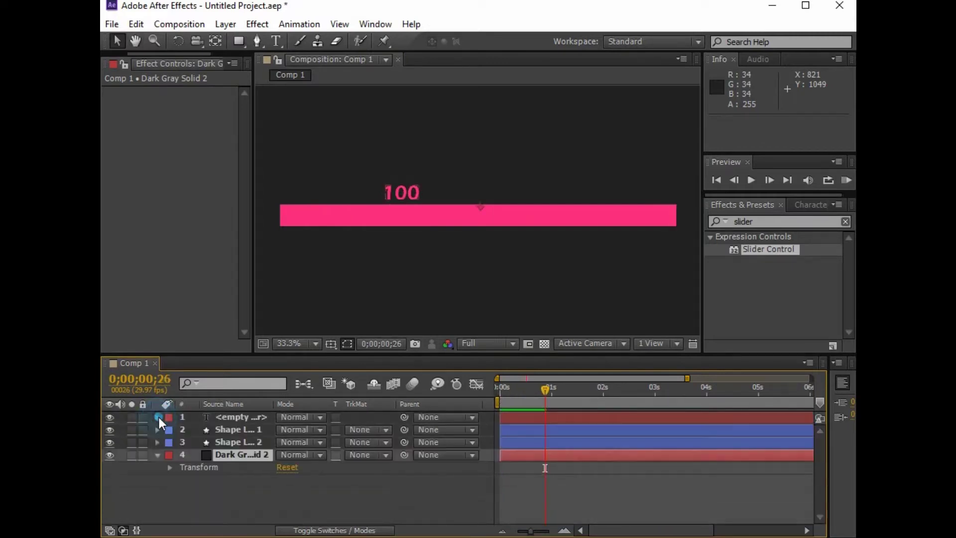
- Create a new text layer with white fill and move it left over the bar
right_click(240, 506)
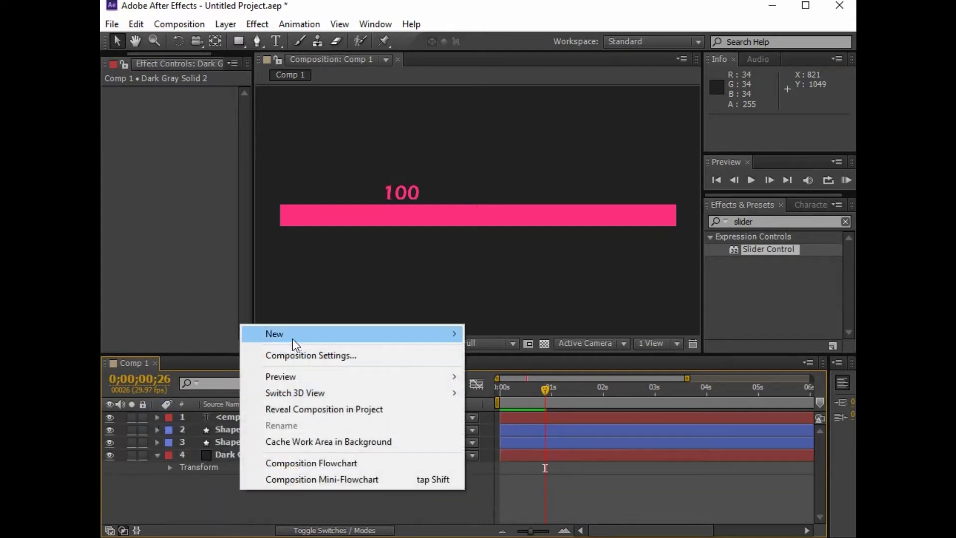
mouse_move(290, 334)
left_click(496, 355)
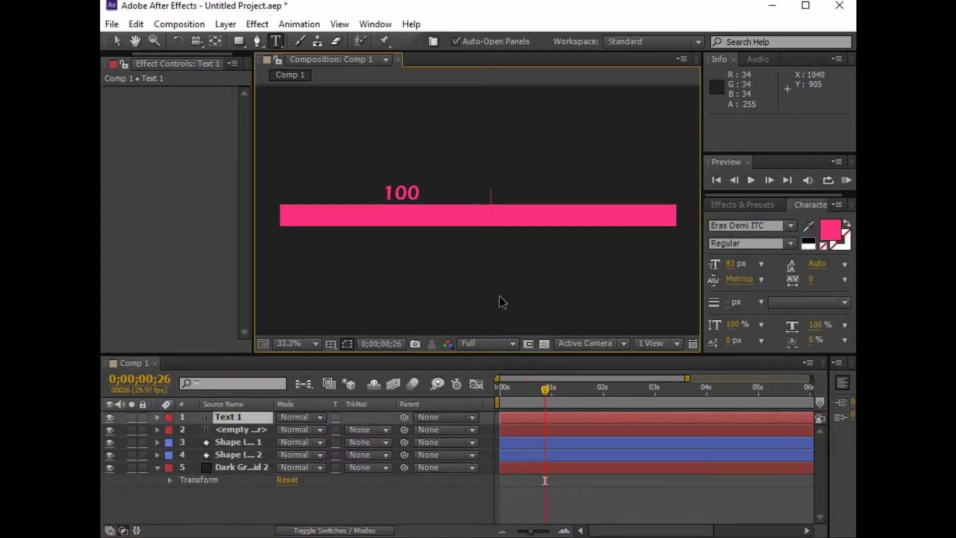
left_click(831, 228)
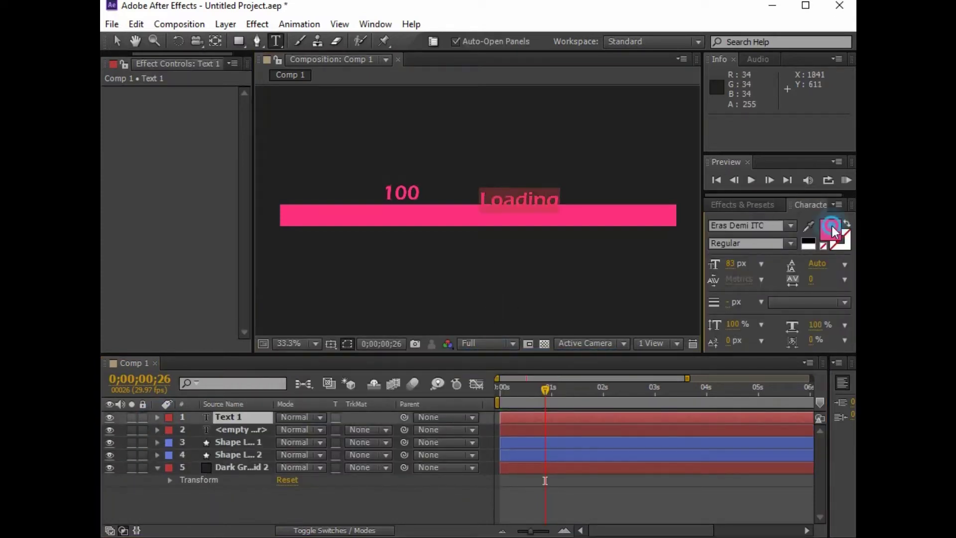
left_click_drag(527, 273, 498, 271)
left_click(814, 271)
key("Escape")
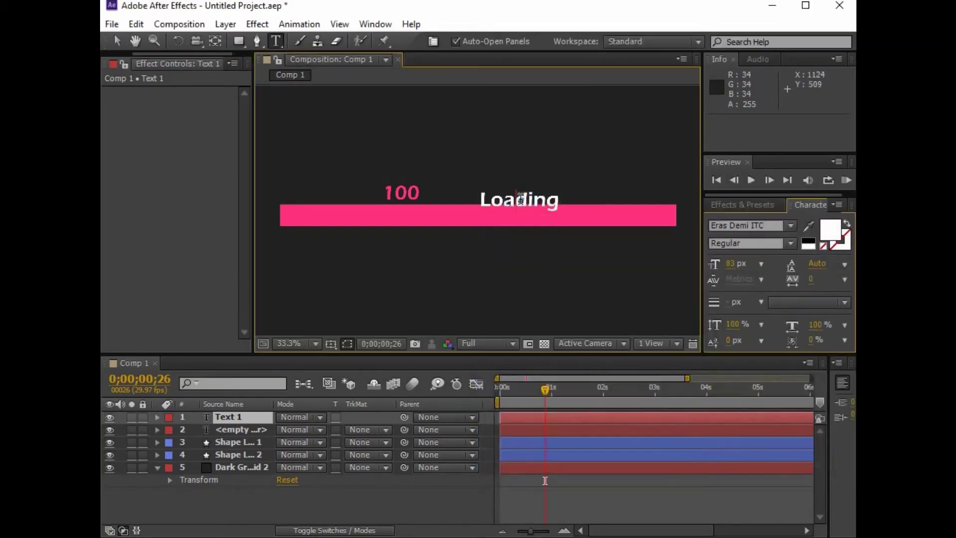
key("v")
mouse_move(498, 205)
left_mouse_down()
mouse_move(323, 192)
mouse_move(333, 196)
left_mouse_up()
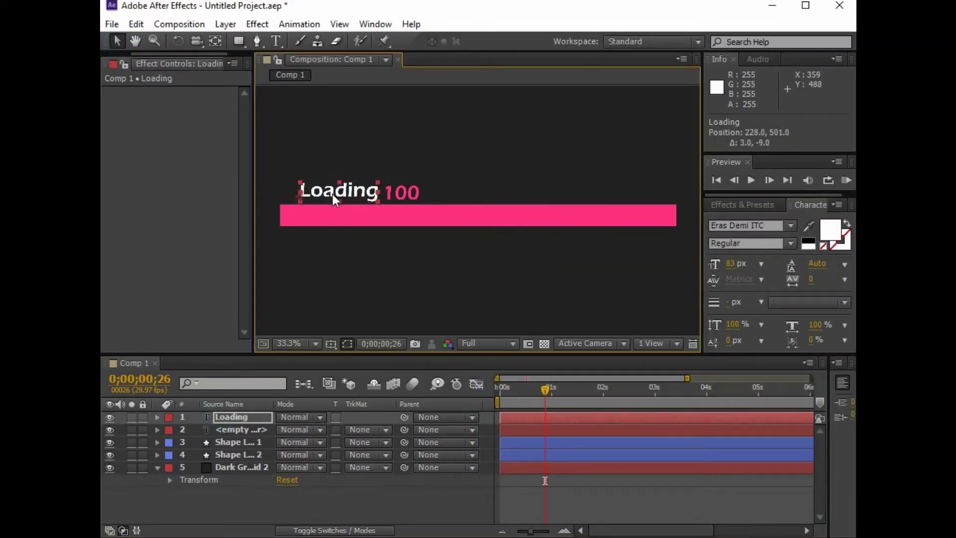
- Type the label 'LOADING' and place it right beside the counter
double_click(332, 193)
type("LOADING")
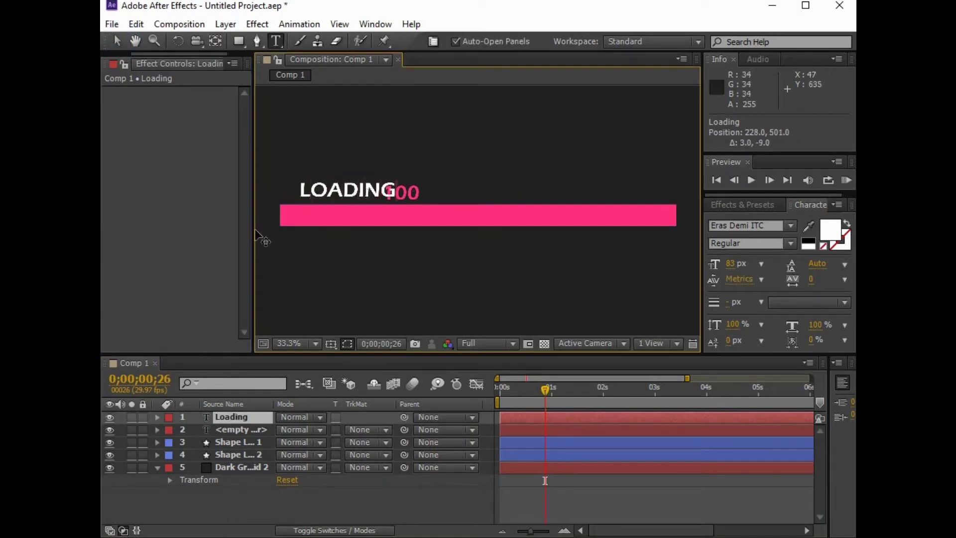
left_click_drag(308, 255, 291, 258)
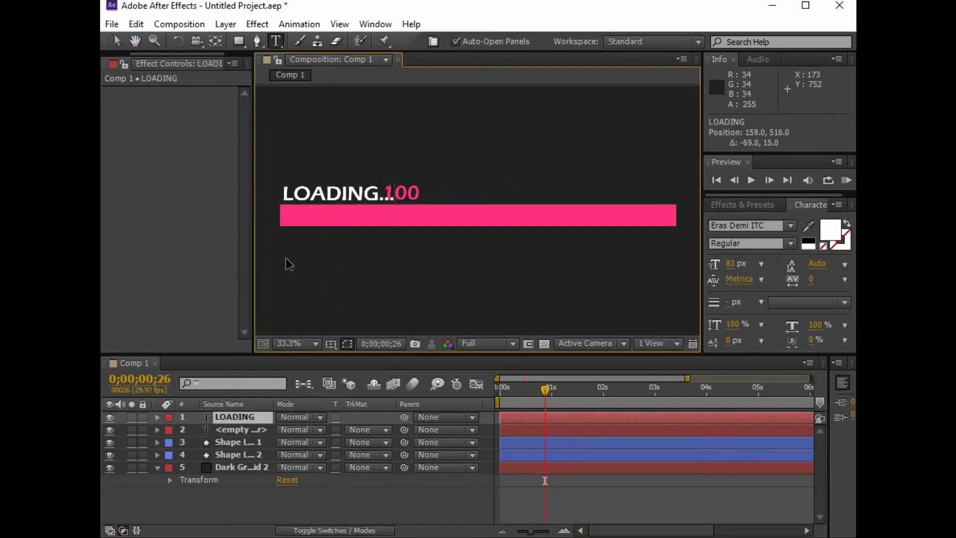
- Recolour the counter digits white and preview LOADING... 100 from the start
double_click(411, 194)
left_click(823, 241)
left_click_drag(498, 284, 463, 265)
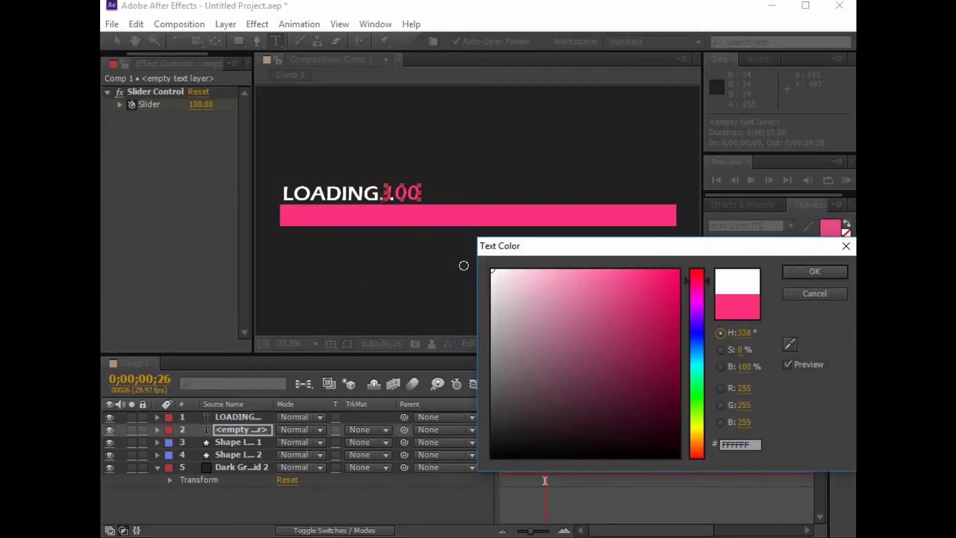
key("Return")
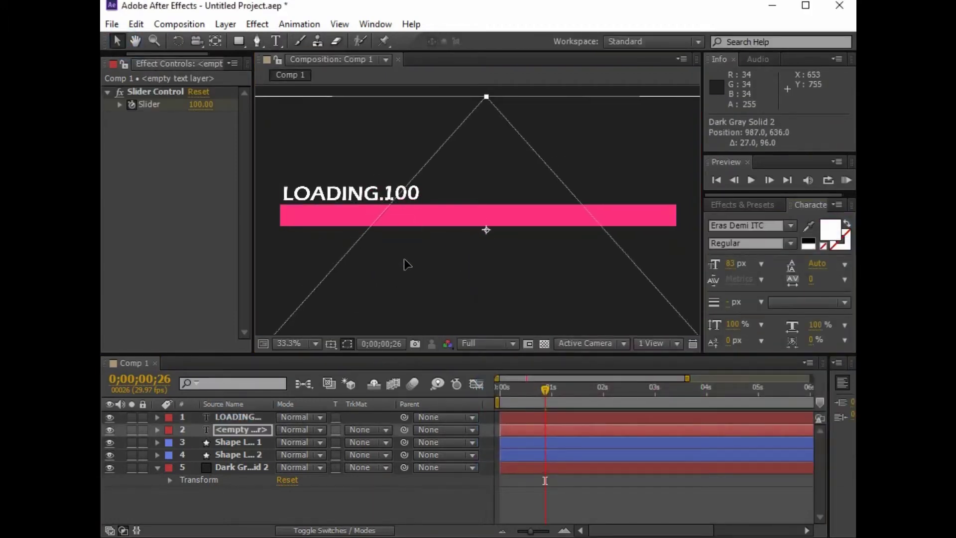
left_click_drag(545, 388, 500, 389)
left_click(441, 249)
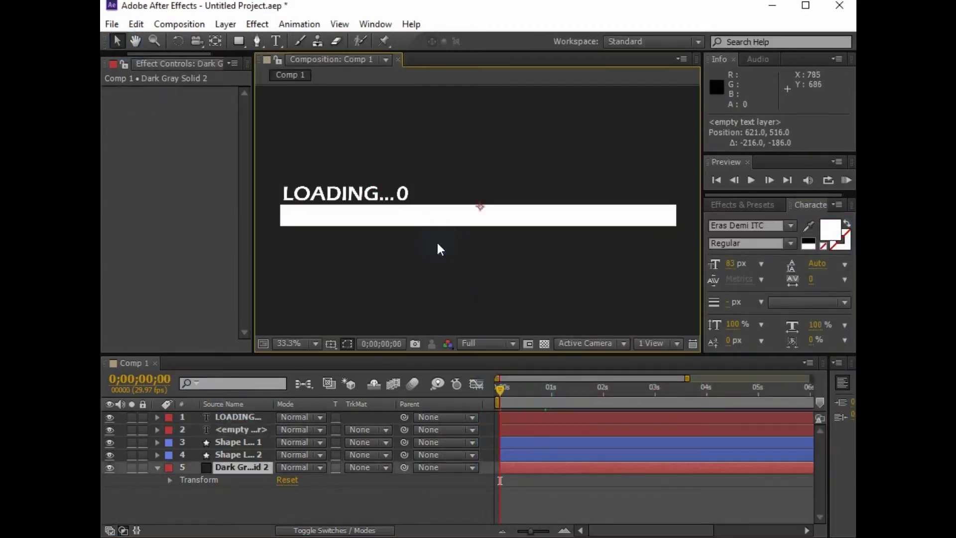
key("space")
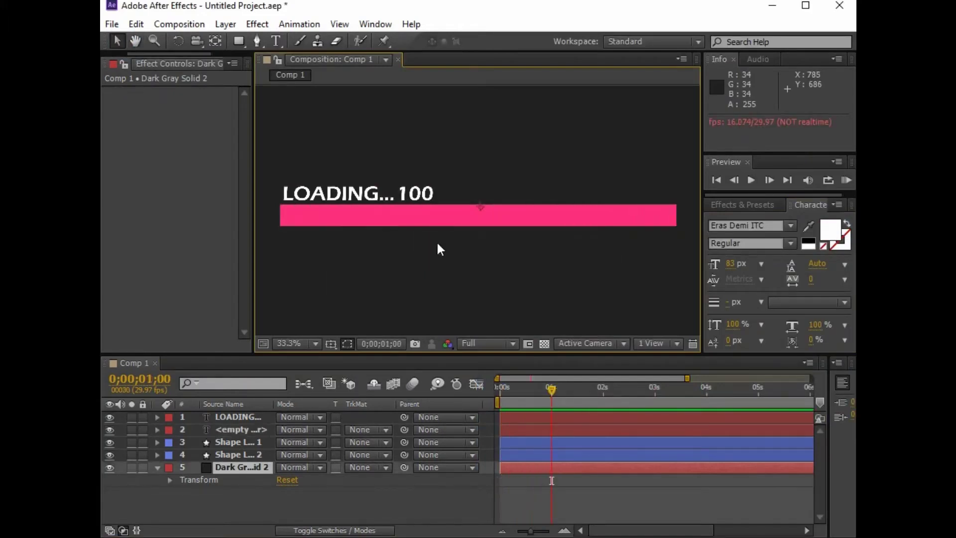
key("space")
- Duplicate both bar layers and squash the copies into a thin strip under the bar
left_click(237, 456, "ctrl")
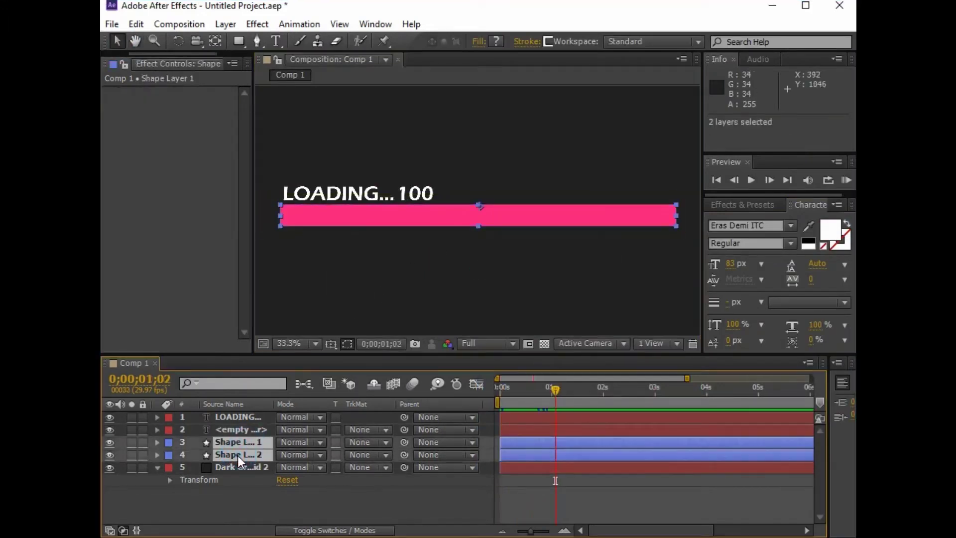
key("ctrl+d")
mouse_move(236, 465)
left_mouse_down()
mouse_move(237, 438)
mouse_move(245, 440)
left_mouse_up()
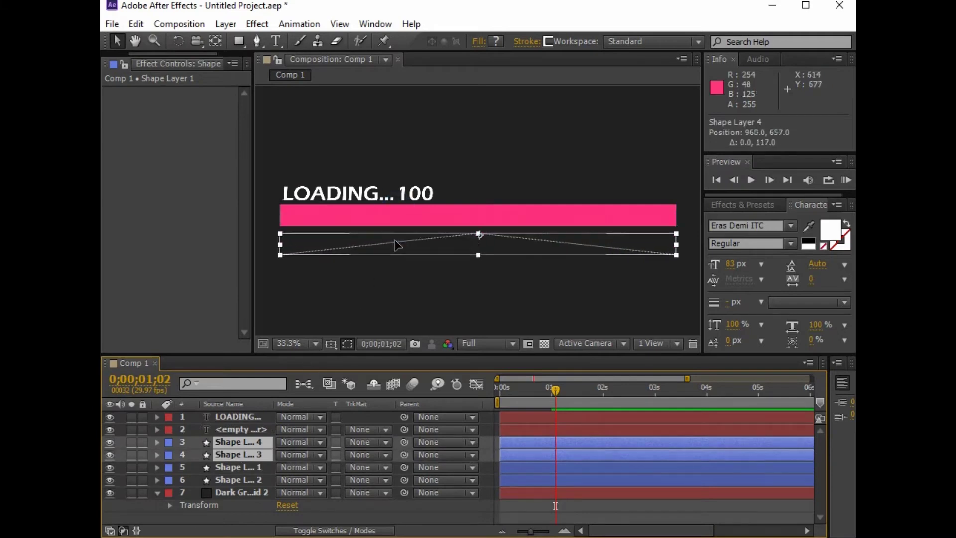
left_click_drag(479, 252, 479, 233)
- Give the underline shape a cyan fill and preview the finished loading bar
left_click(207, 443)
left_click(496, 42)
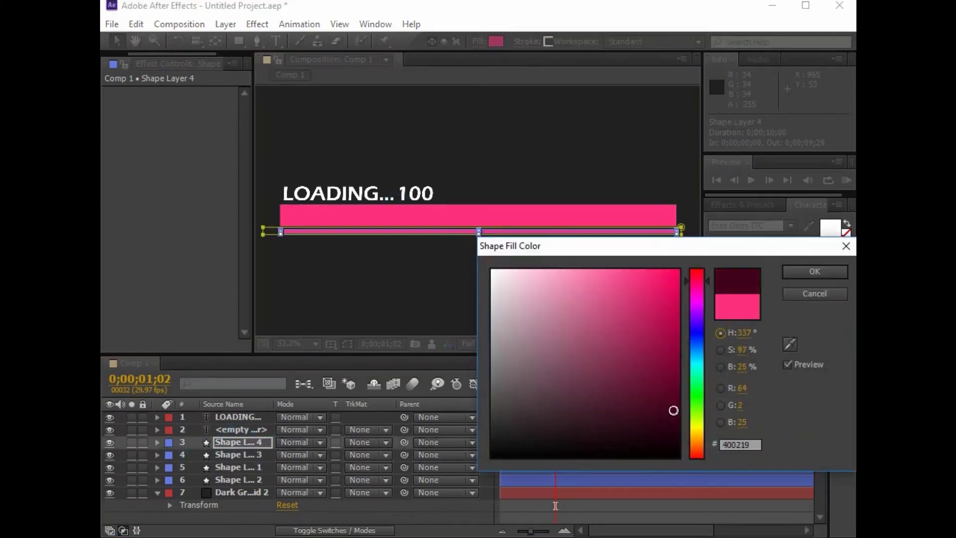
left_click(697, 366)
left_click(815, 271)
key("space")
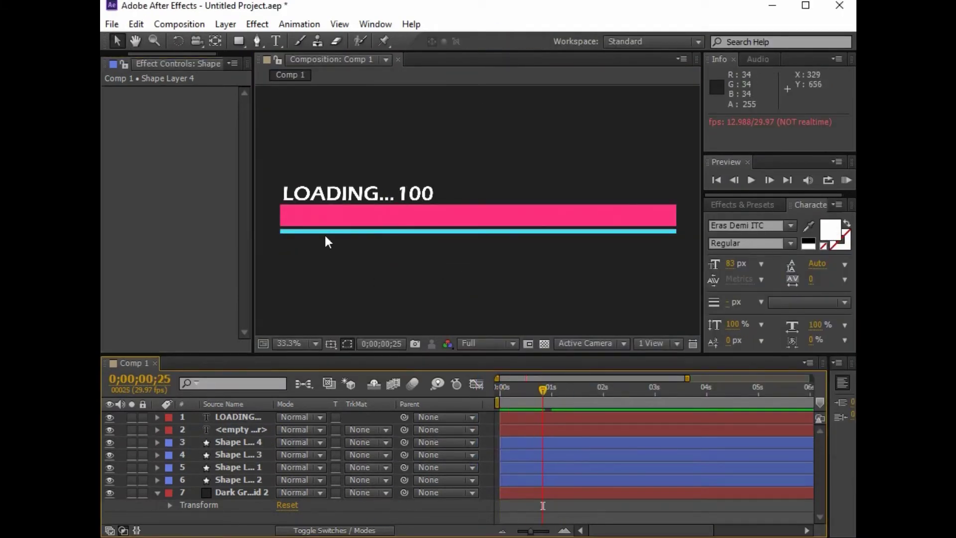
scroll(464, 278, "up", 3)
scroll(464, 278, "down", 4)
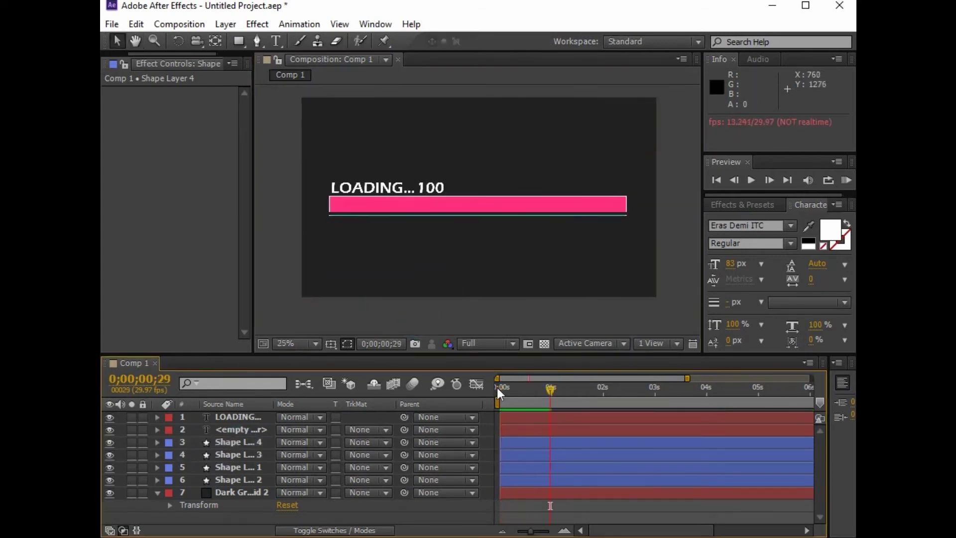